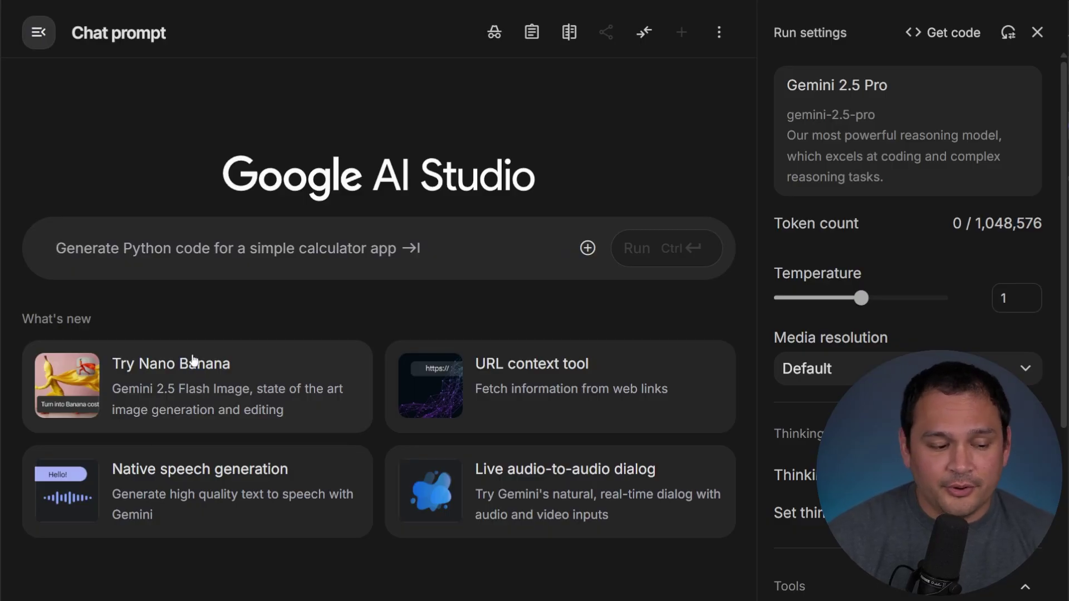
Attach the man's portrait photo to a Nano Banana prompt and generate the banana-costume image
{"action": "left_click", "coordinate": [171, 380]}
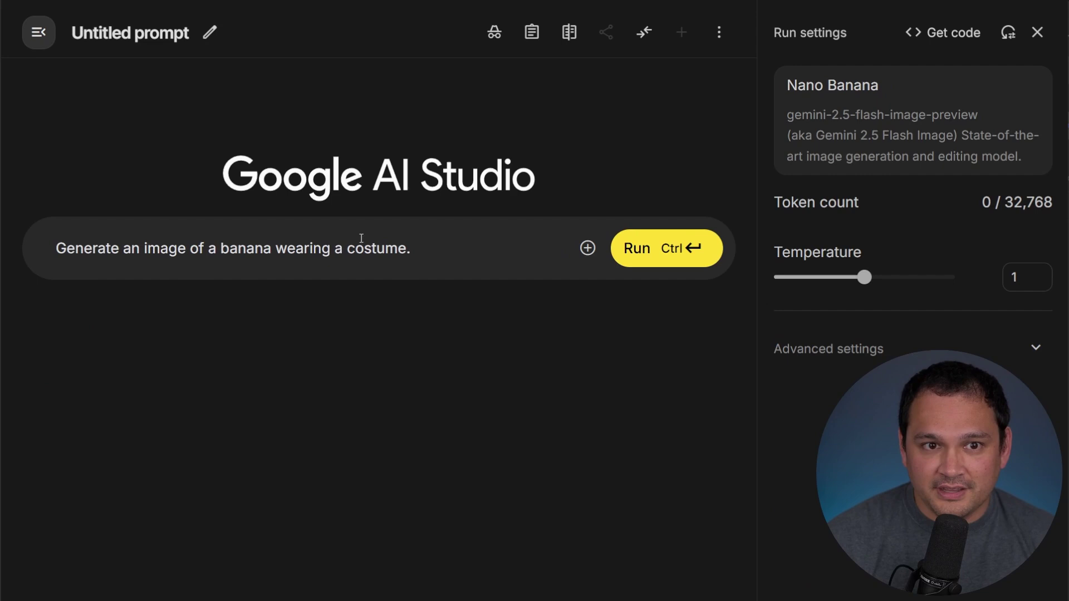
{"action": "key", "text": "alt+Tab"}
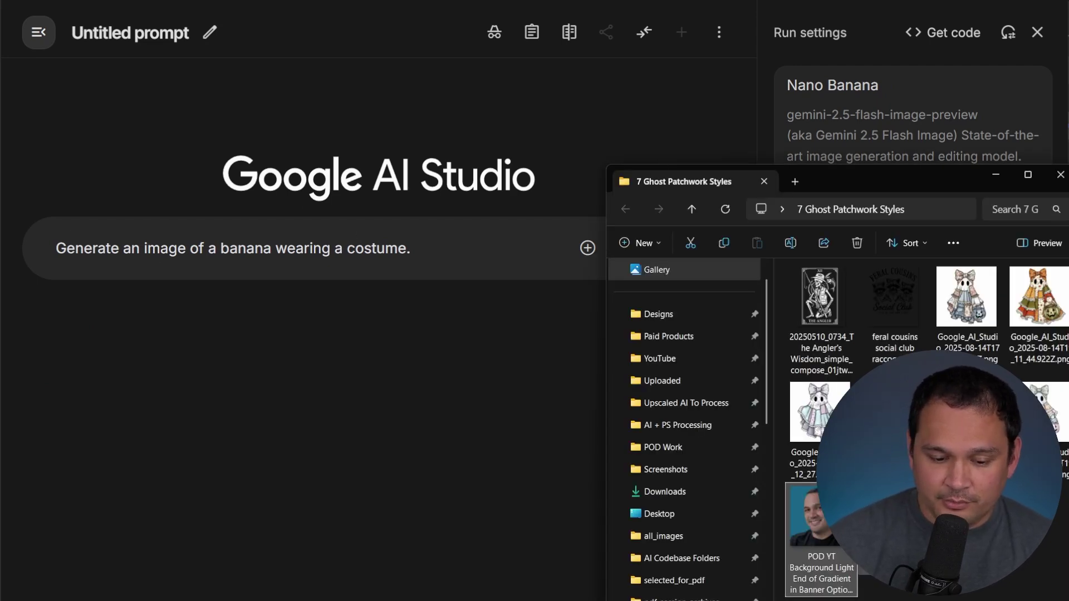
{"action": "left_click_drag", "start_coordinate": [815, 520], "coordinate": [444, 267]}
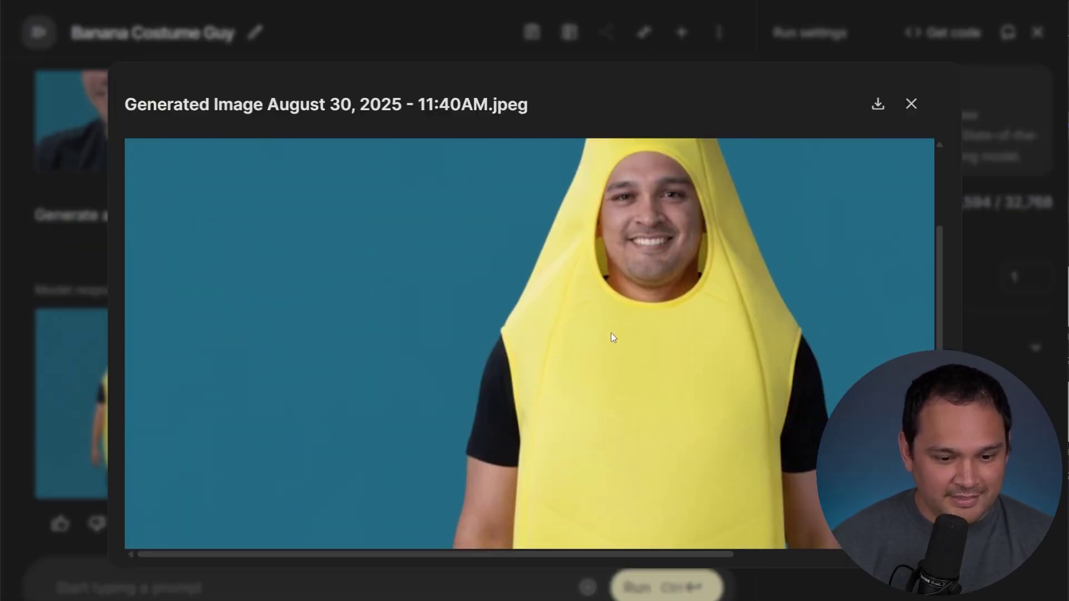
{"action": "scroll", "coordinate": [610, 334], "scroll_direction": "up", "scroll_amount": 3}
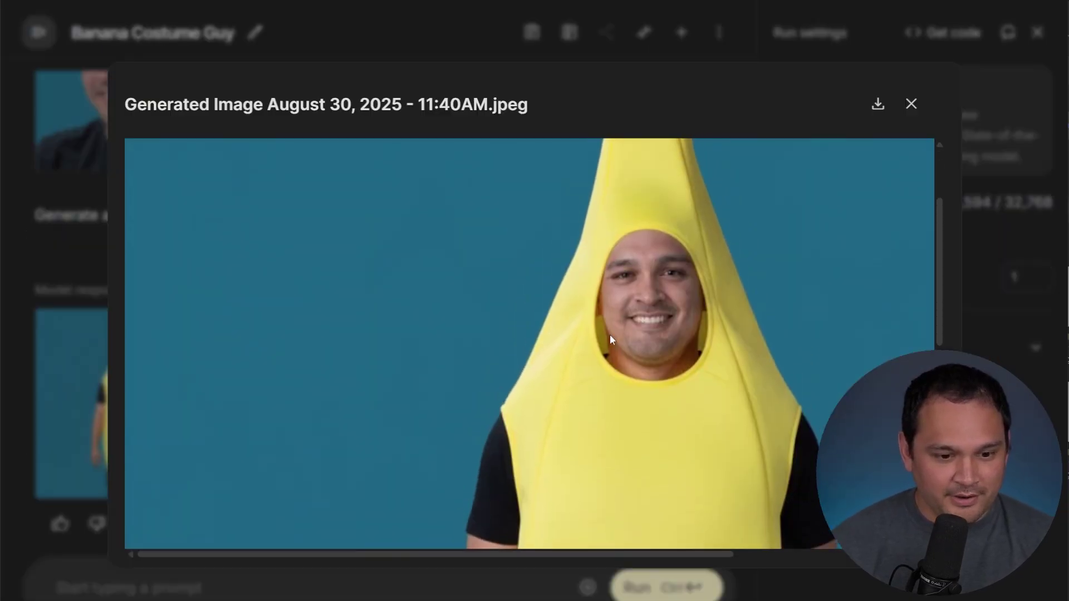
{"action": "scroll", "coordinate": [657, 305], "scroll_direction": "down", "scroll_amount": 6}
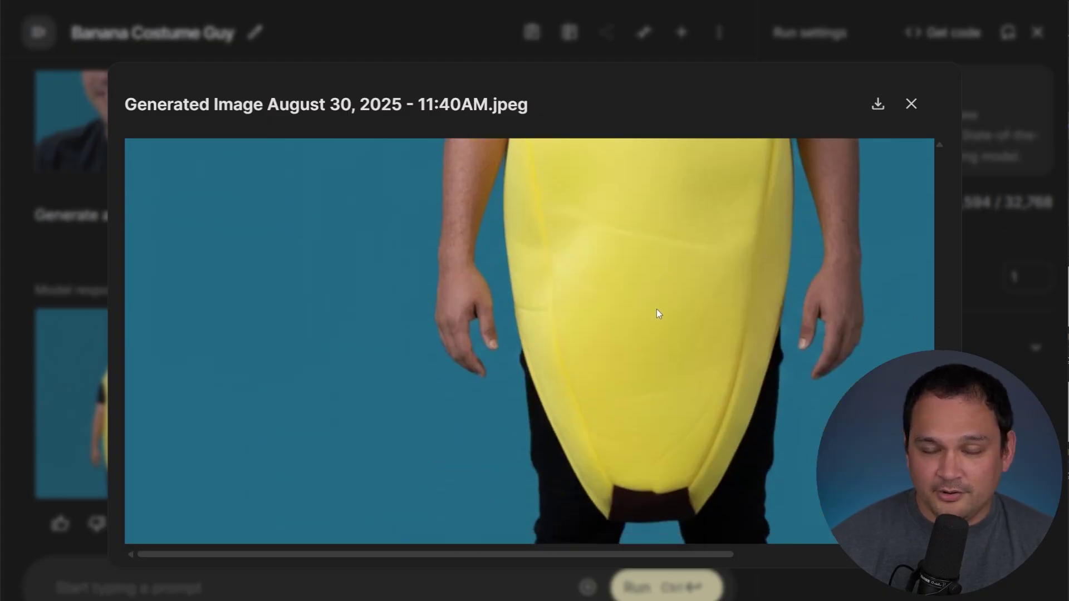
{"action": "scroll", "coordinate": [657, 311], "scroll_direction": "up", "scroll_amount": 6}
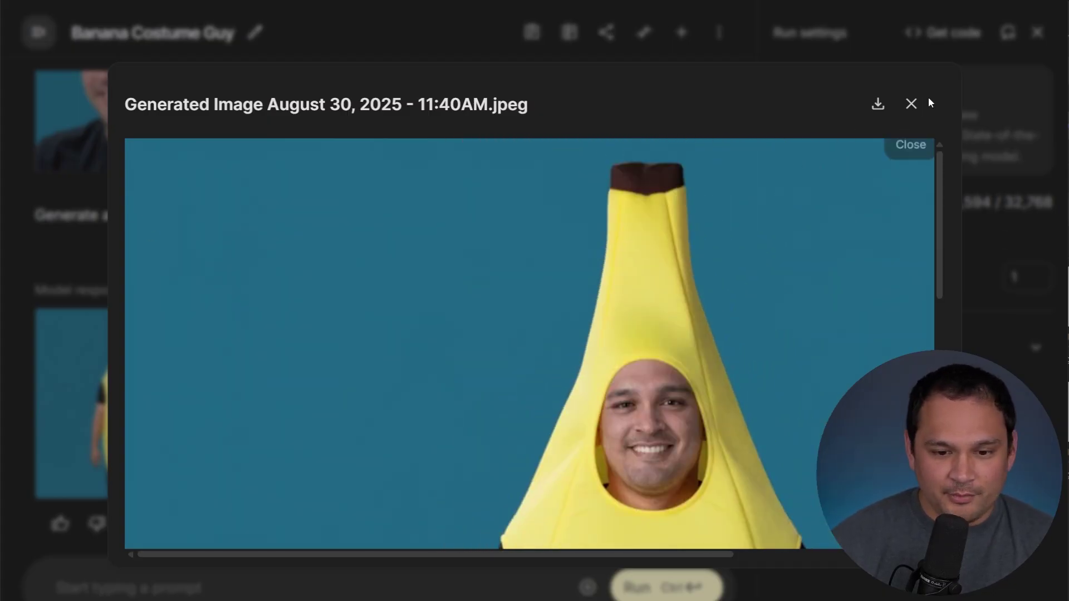
{"action": "left_click", "coordinate": [916, 101]}
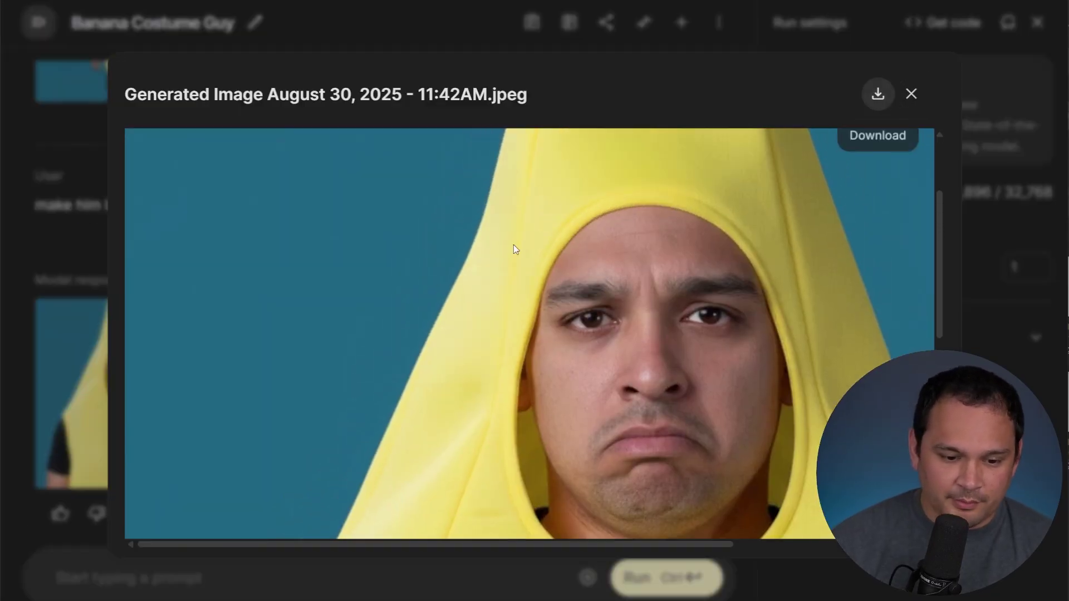
Compare the sad zoomed-in close-up with the earlier full-body banana-costume result
{"action": "left_click", "coordinate": [911, 96]}
{"action": "scroll", "coordinate": [232, 356], "scroll_direction": "up", "scroll_amount": 4}
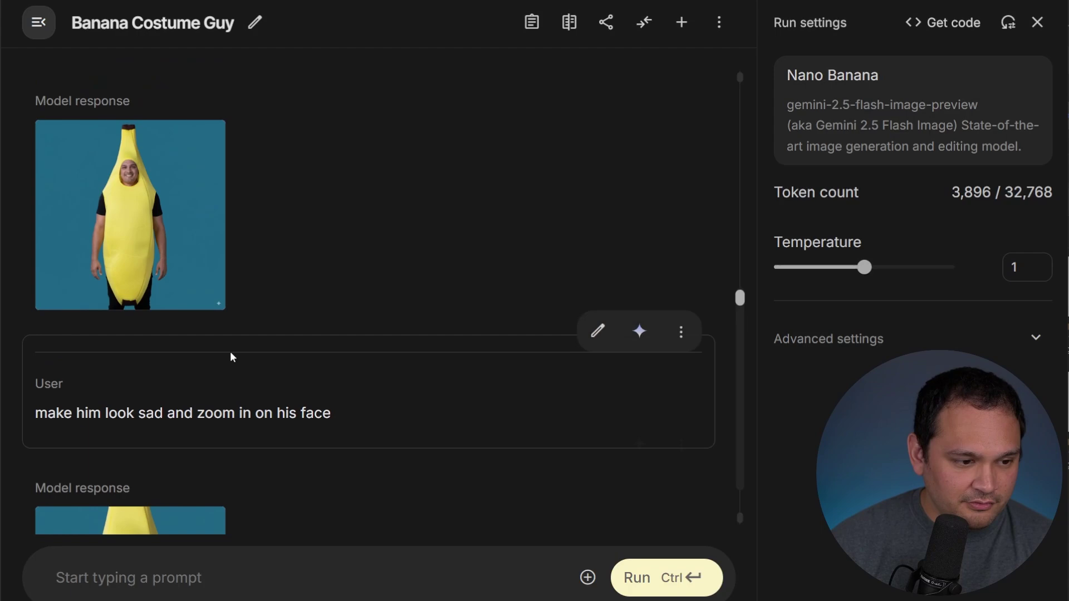
{"action": "left_click", "coordinate": [134, 154]}
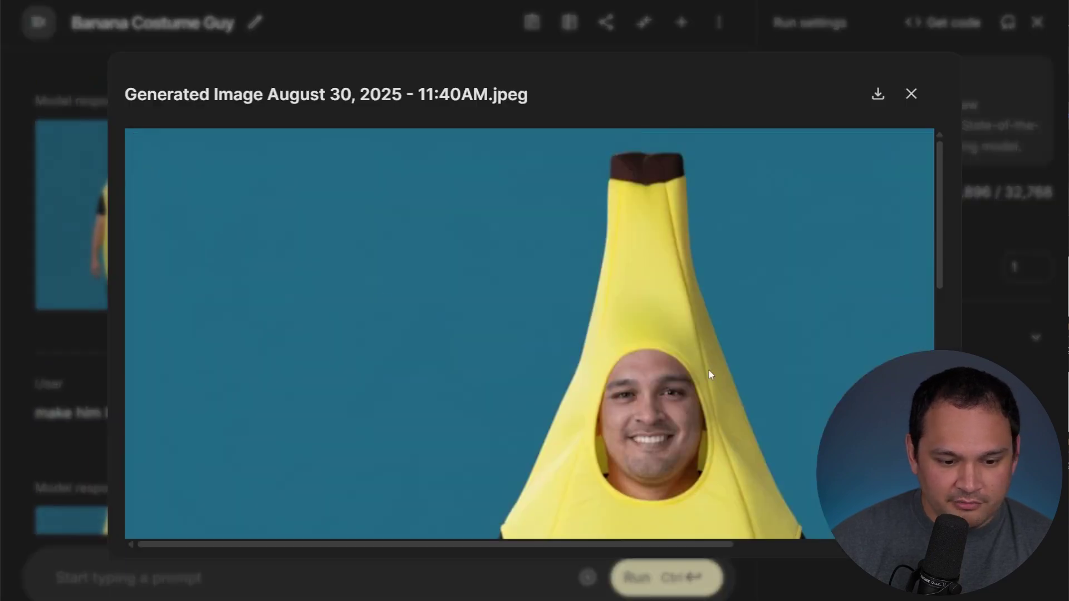
{"action": "left_click", "coordinate": [910, 94]}
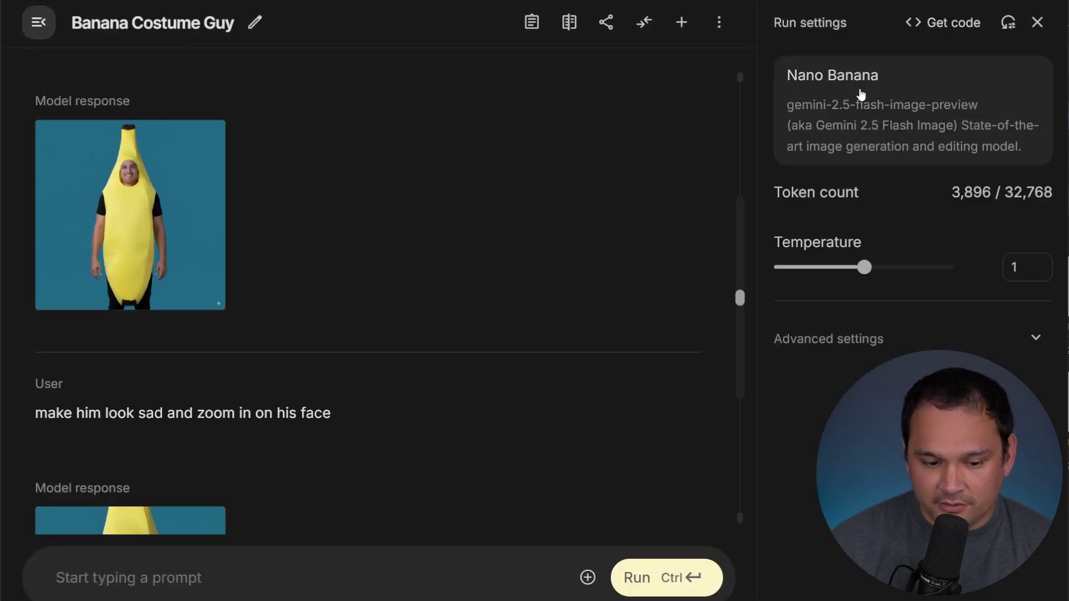
{"action": "scroll", "coordinate": [412, 396], "scroll_direction": "down", "scroll_amount": 3}
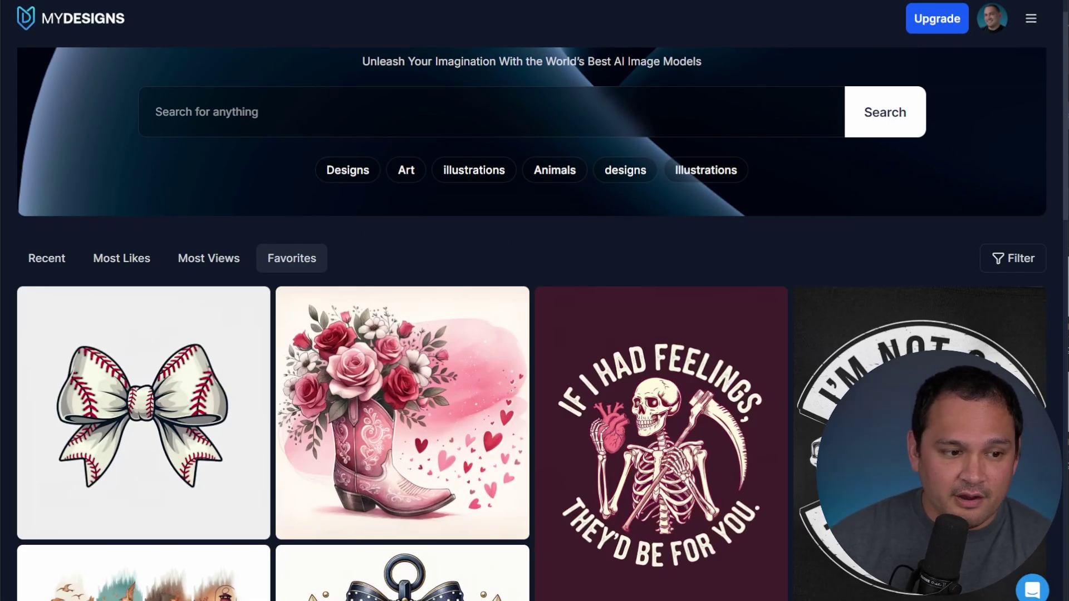
Copy the baseball-stitched bow image from the MyDesigns Favorites gallery
{"action": "scroll", "coordinate": [343, 278], "scroll_direction": "down", "scroll_amount": 3}
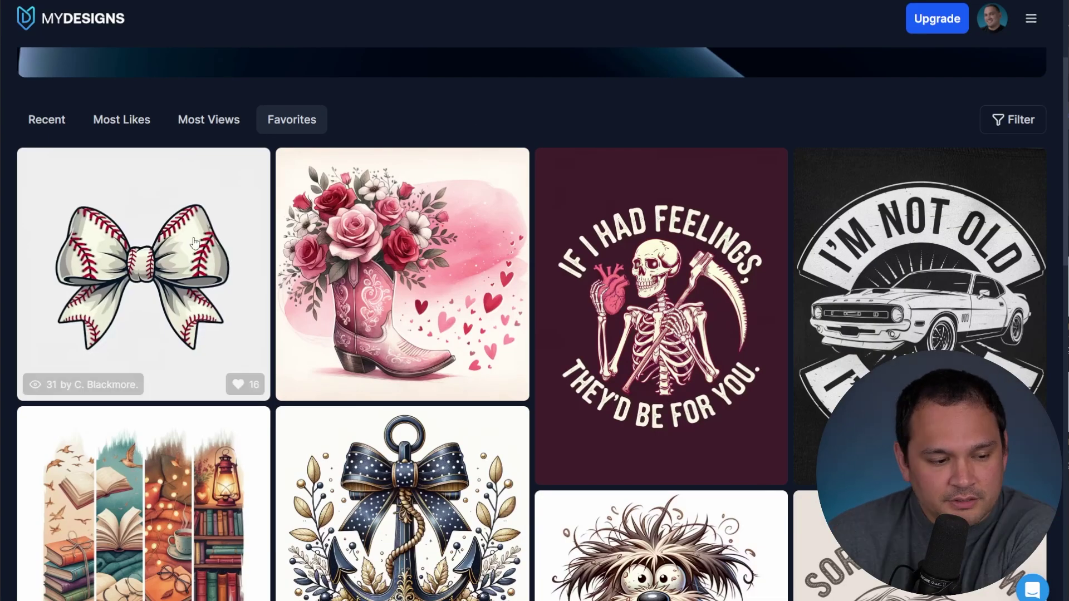
{"action": "right_click", "coordinate": [130, 221]}
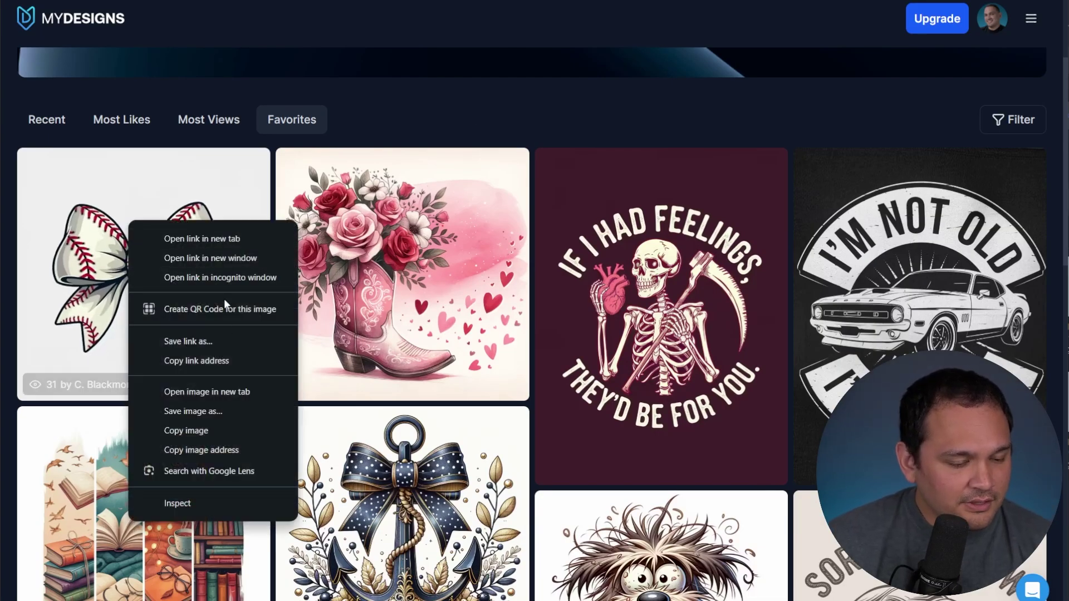
{"action": "left_click", "coordinate": [207, 431]}
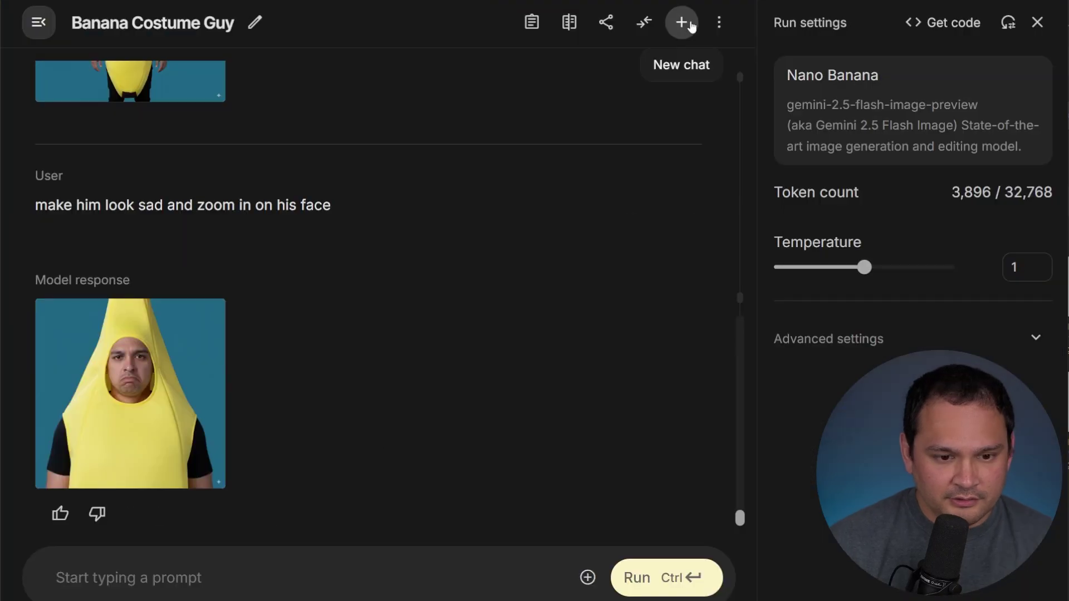
Paste the baseball bow into a fresh Nano Banana chat and generate a yellow softball-themed bow
{"action": "left_click", "coordinate": [682, 23]}
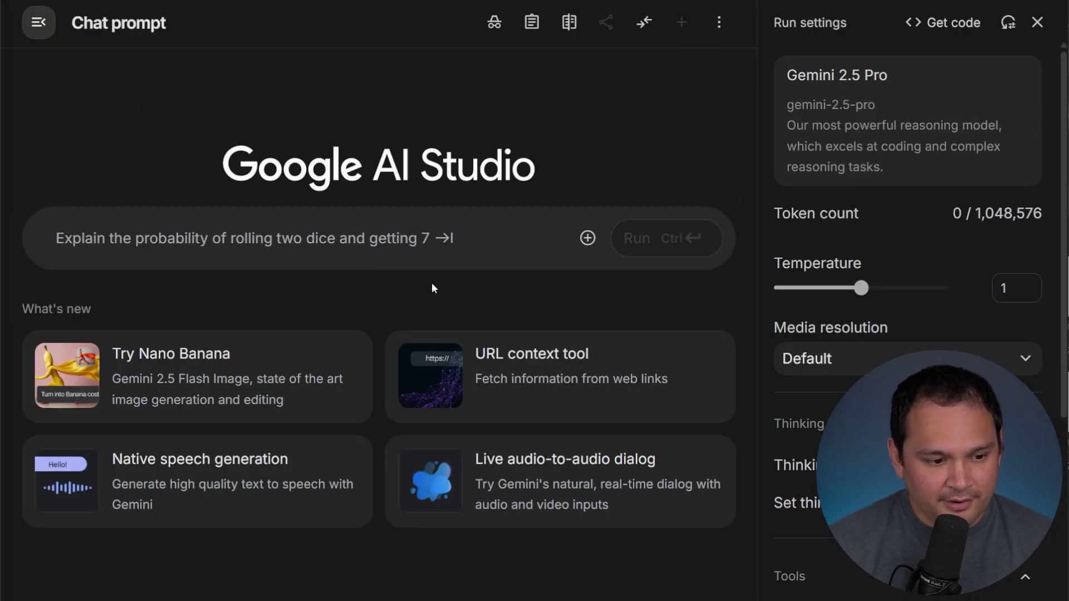
{"action": "left_click", "coordinate": [184, 371]}
{"action": "key", "text": "ctrl+a"}
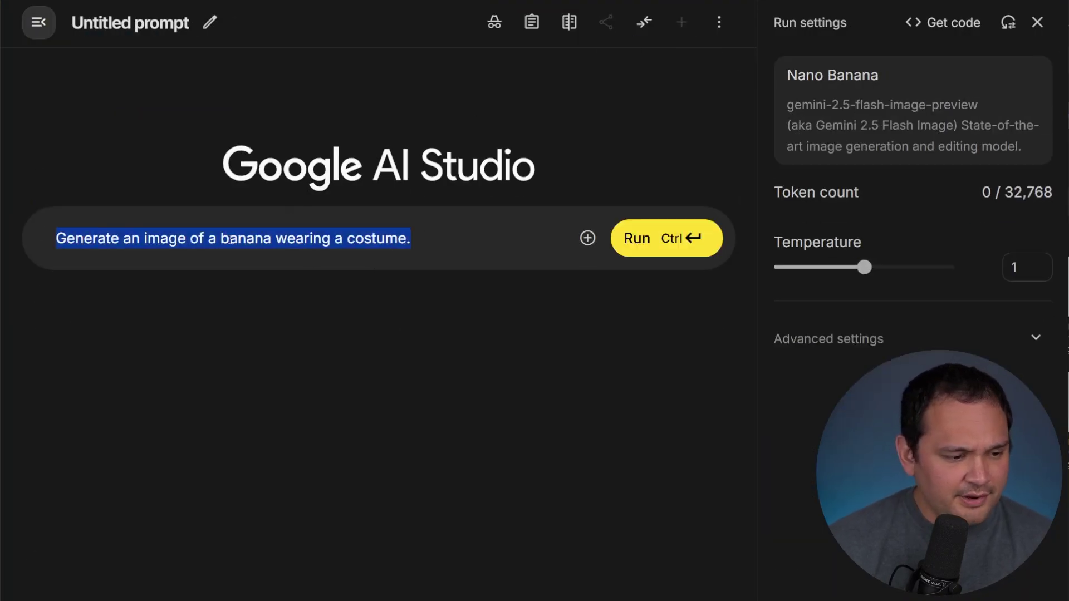
{"action": "key", "text": "BackSpace"}
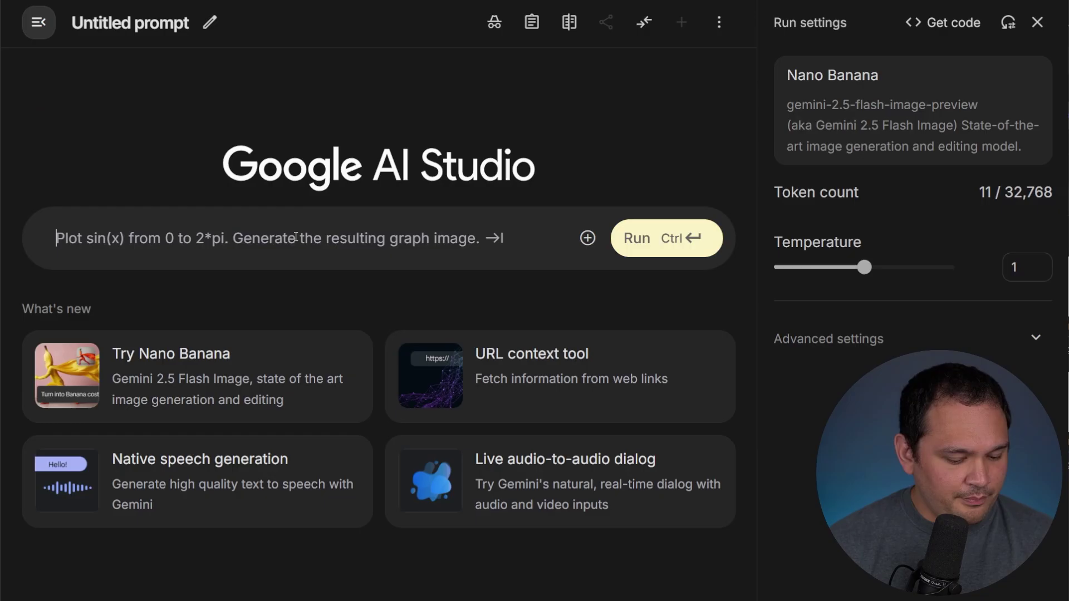
{"action": "key", "text": "ctrl+v"}
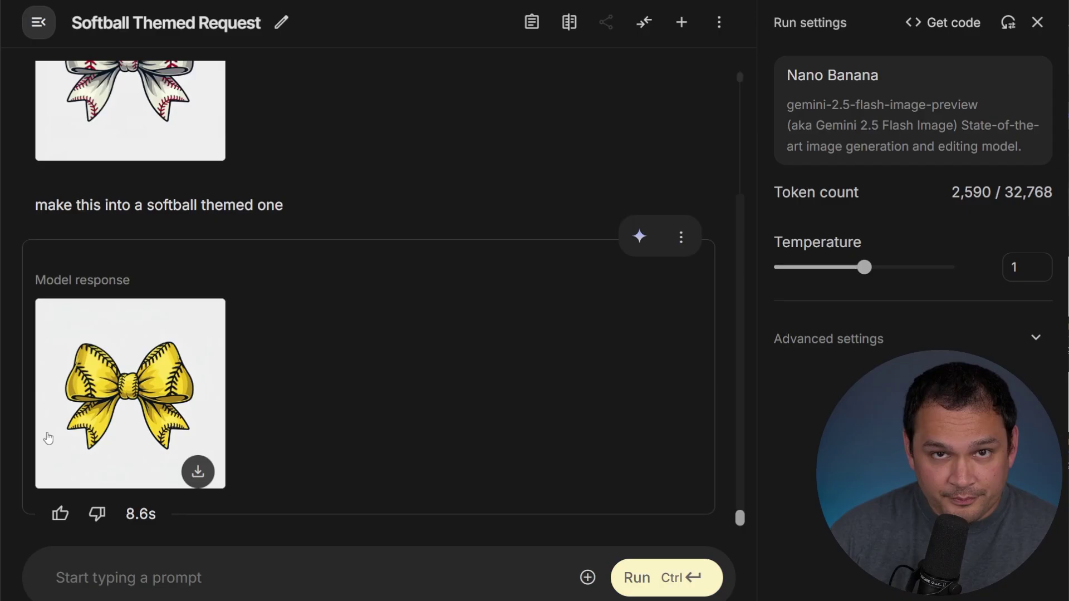
{"action": "mouse_move", "coordinate": [172, 382]}
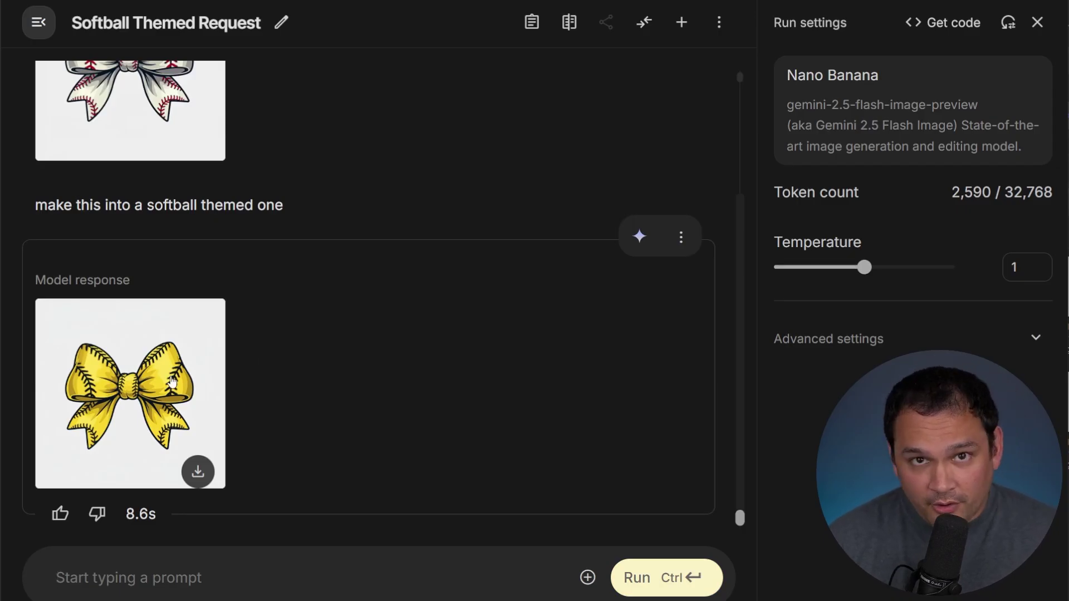
{"action": "scroll", "coordinate": [234, 382], "scroll_direction": "up", "scroll_amount": 3}
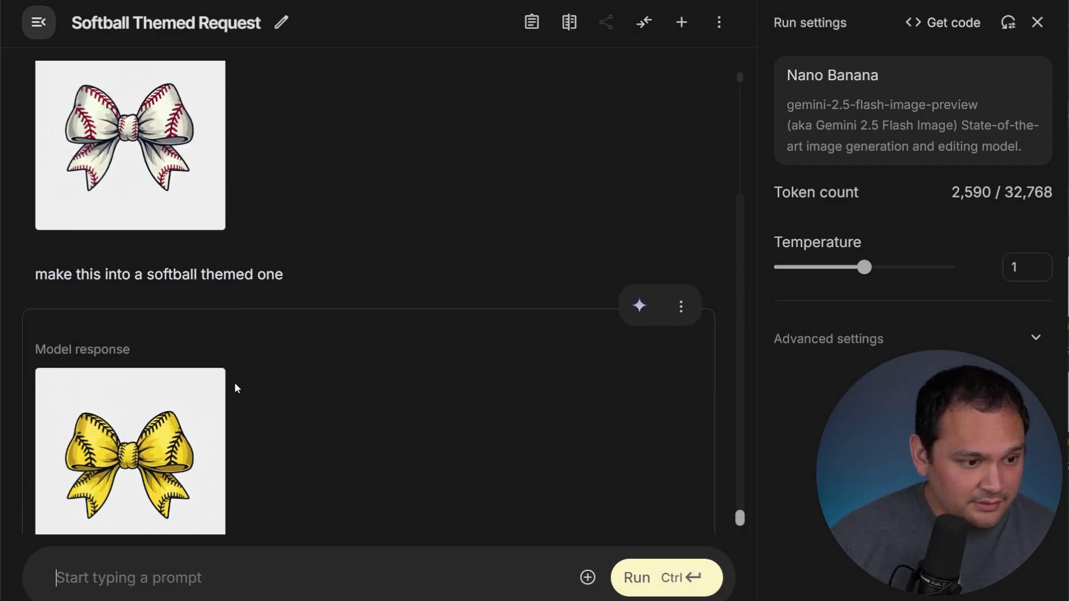
{"action": "scroll", "coordinate": [265, 497], "scroll_direction": "down", "scroll_amount": 1}
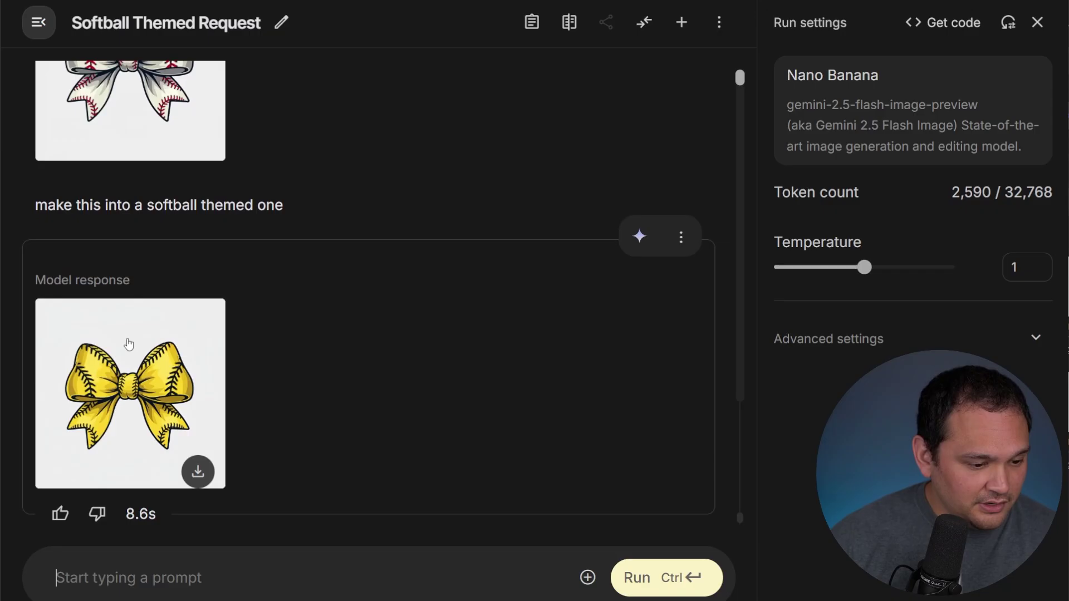
{"action": "scroll", "coordinate": [277, 447], "scroll_direction": "up", "scroll_amount": 3}
{"action": "scroll", "coordinate": [253, 439], "scroll_direction": "down", "scroll_amount": 3}
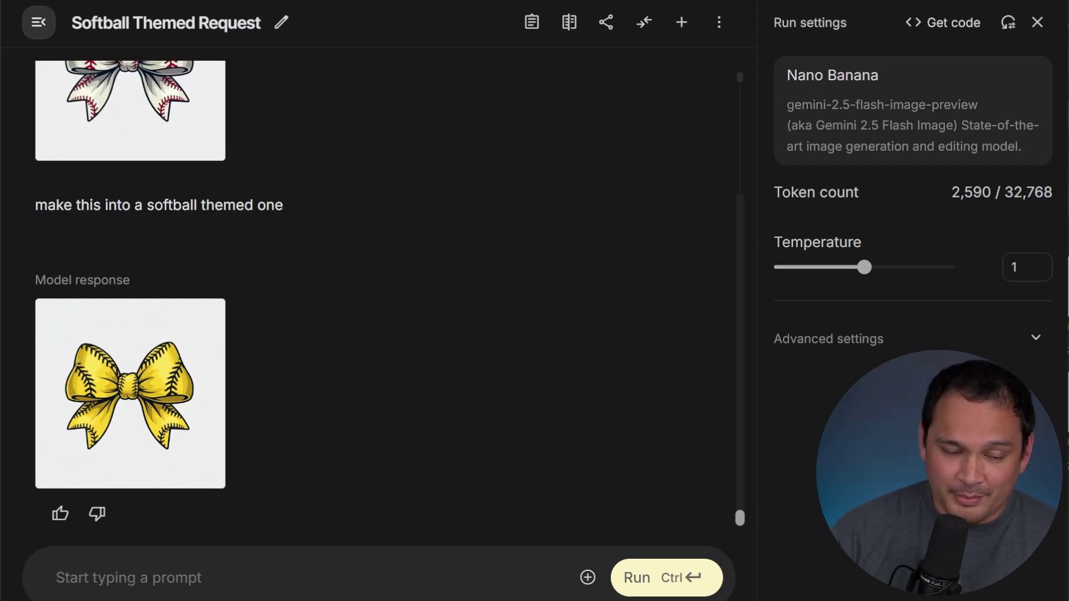
Copy the pink cowboy boot with roses image from MyDesigns, then return to AI Studio
{"action": "key", "text": "ctrl+Tab"}
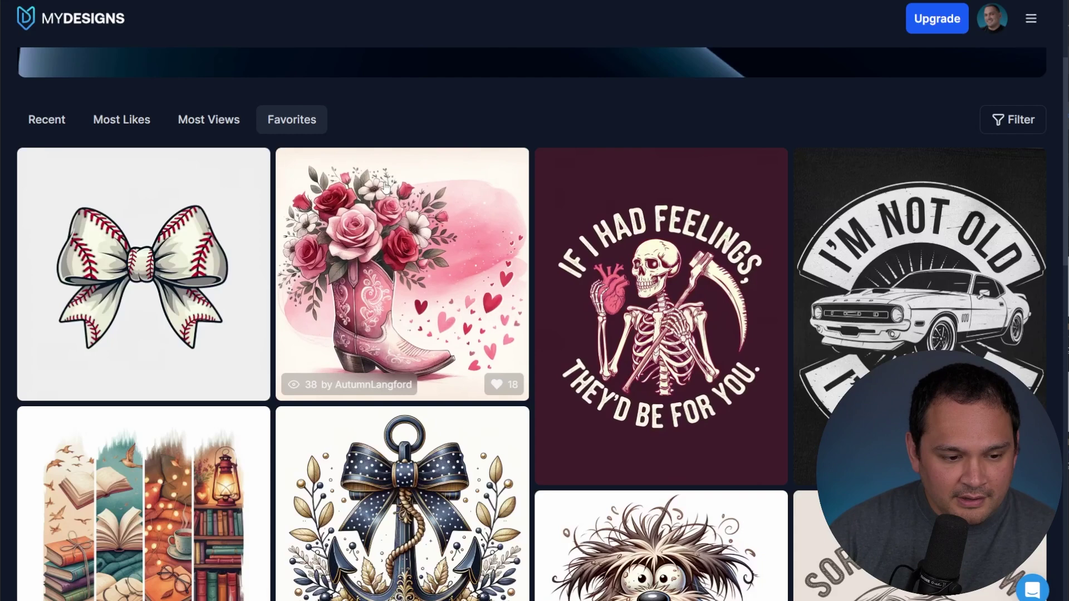
{"action": "right_click", "coordinate": [411, 220]}
{"action": "left_click", "coordinate": [473, 426]}
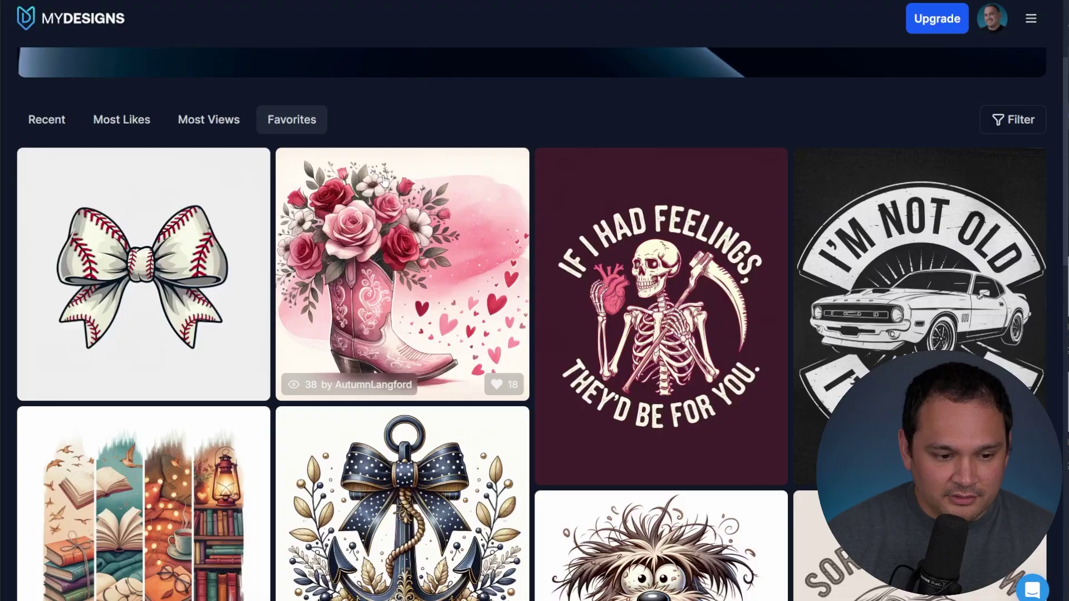
{"action": "key", "text": "alt+Tab"}
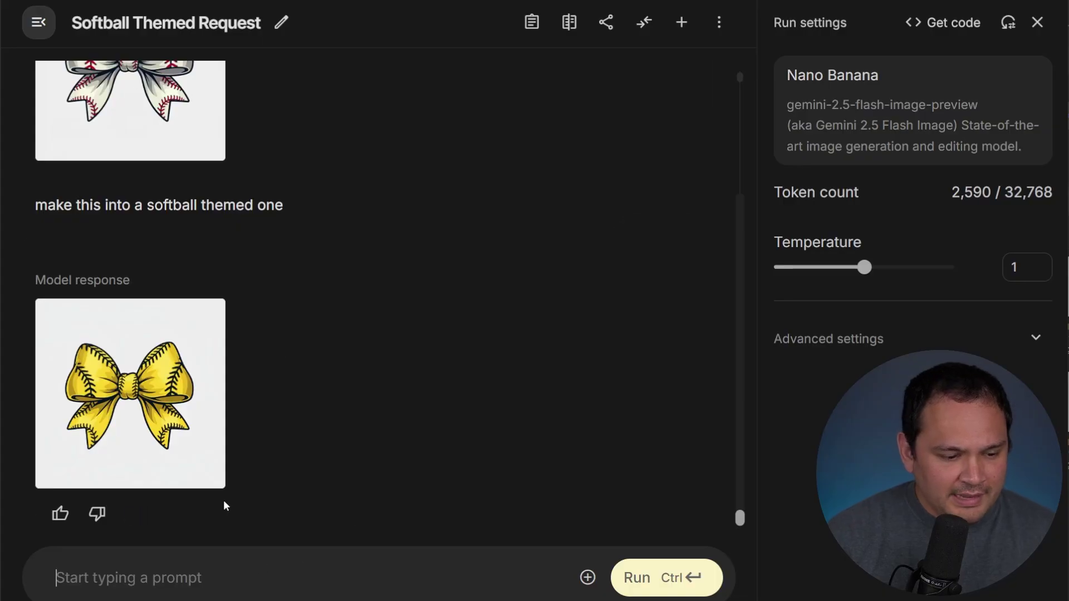
Paste the pink boot image into a new Nano Banana prompt with the sample text cleared
{"action": "left_click", "coordinate": [682, 25]}
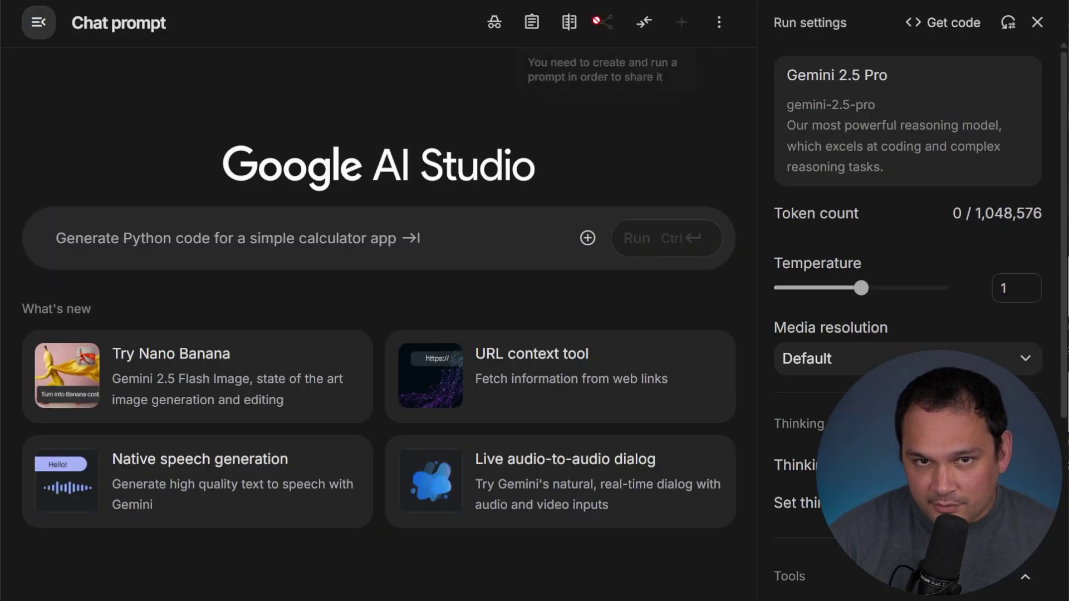
{"action": "left_click", "coordinate": [217, 342]}
{"action": "left_click_drag", "start_coordinate": [438, 248], "coordinate": [61, 261]}
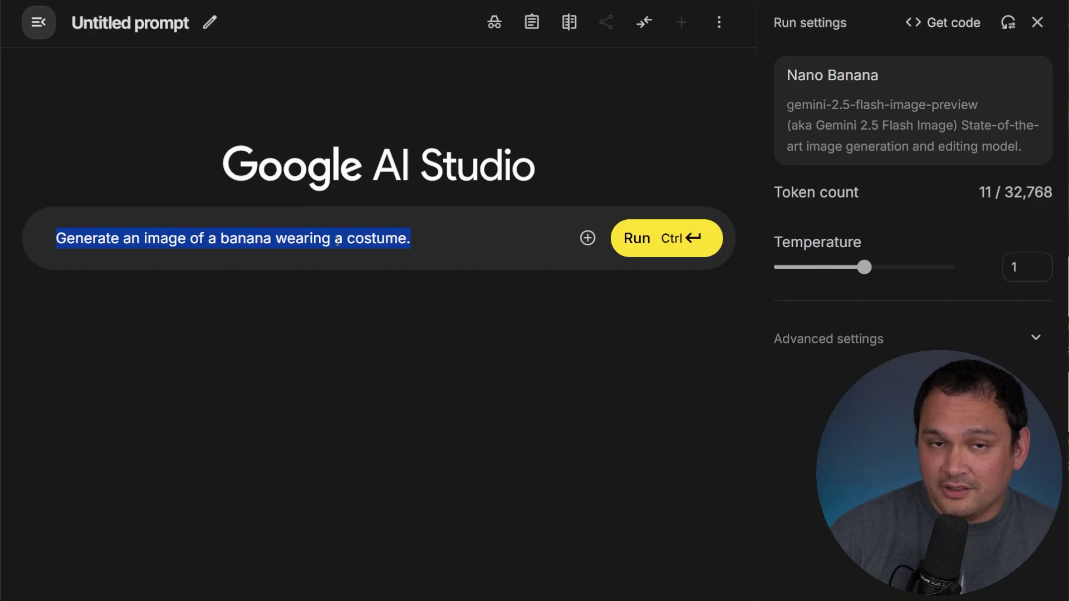
{"action": "key", "text": "ctrl+v"}
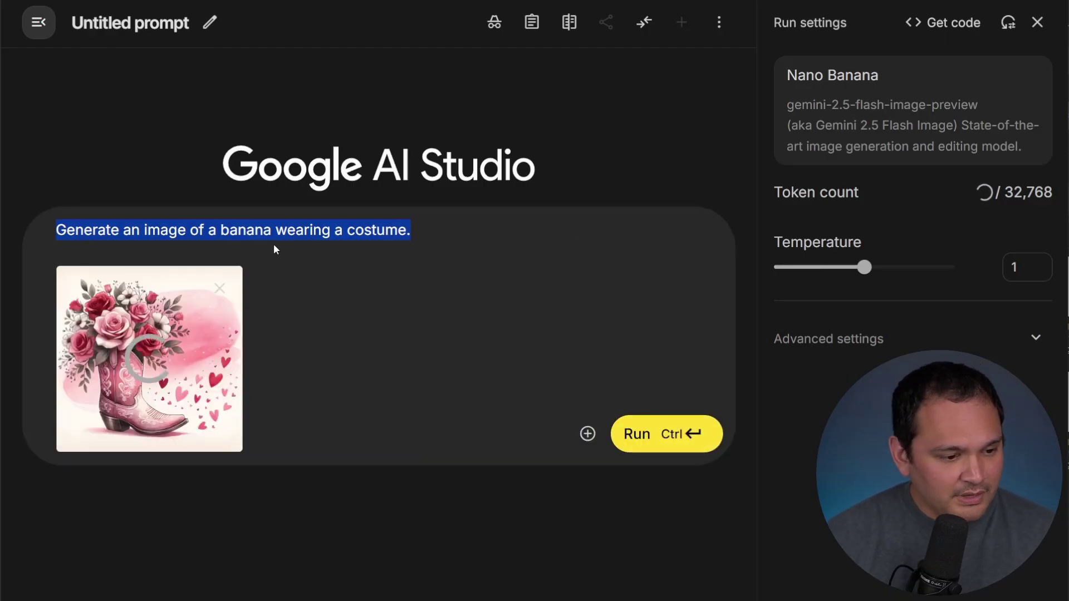
{"action": "left_click_drag", "start_coordinate": [441, 232], "coordinate": [17, 241]}
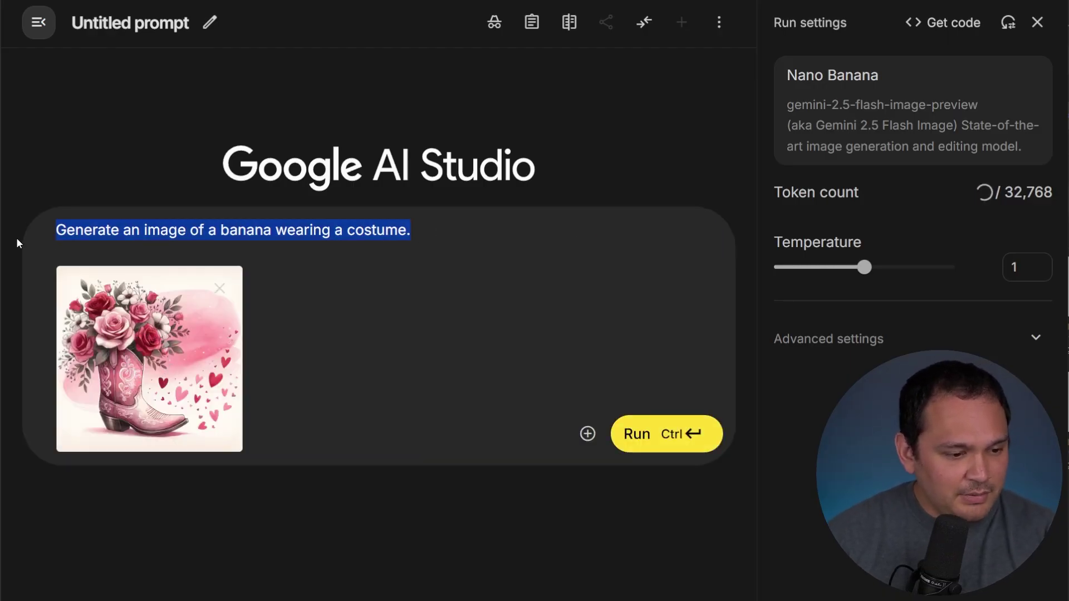
{"action": "key", "text": "BackSpace"}
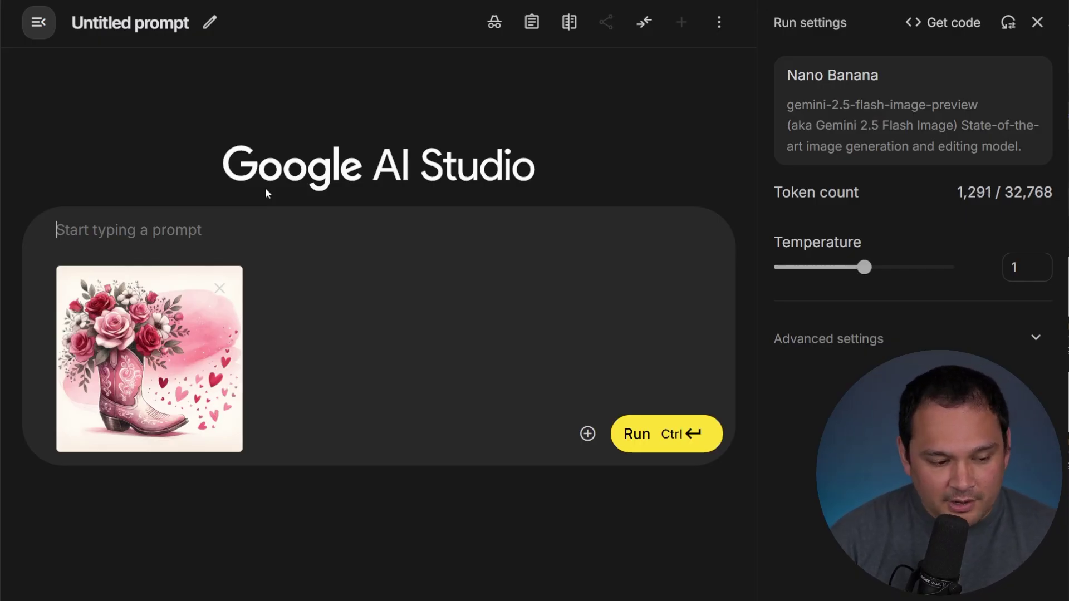
Write the prompt to centre the boot and flowers, removing shadows, hearts and the watercolor swatch
{"action": "key", "text": "ctrl+v"}
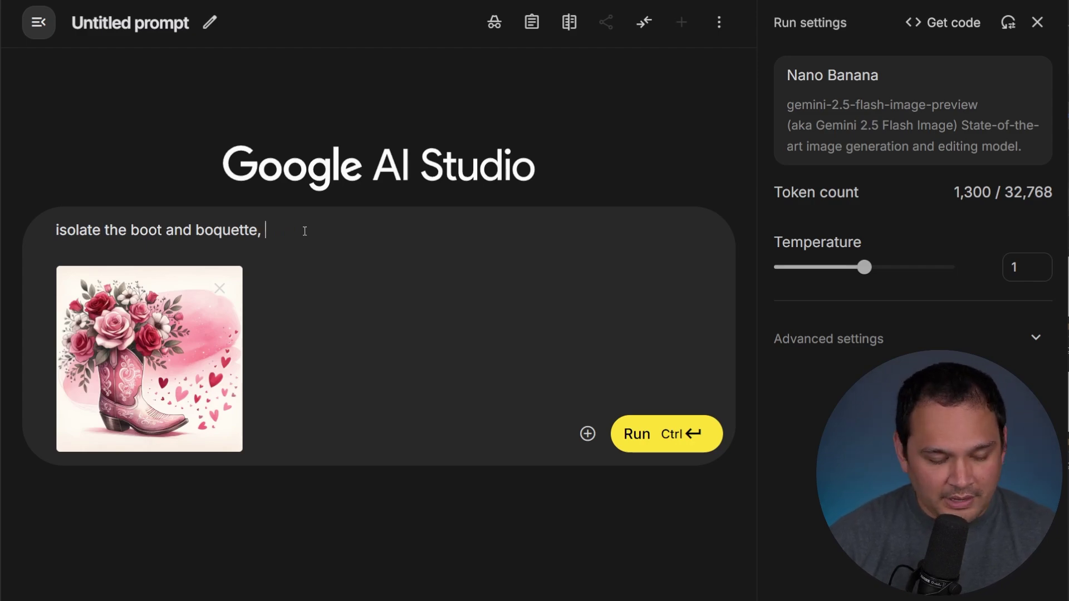
{"action": "type", "text": "of flowers, remove shadow"}
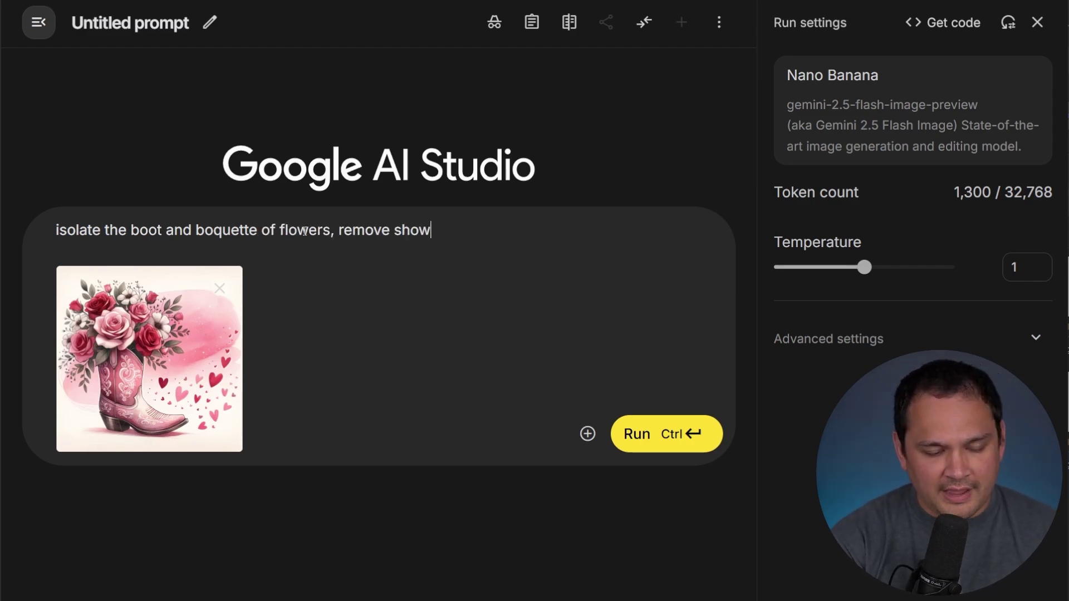
{"action": "key", "text": "BackSpace"}
{"action": "key", "text": "BackSpace"}
{"action": "type", "text": "adows, removes heart"}
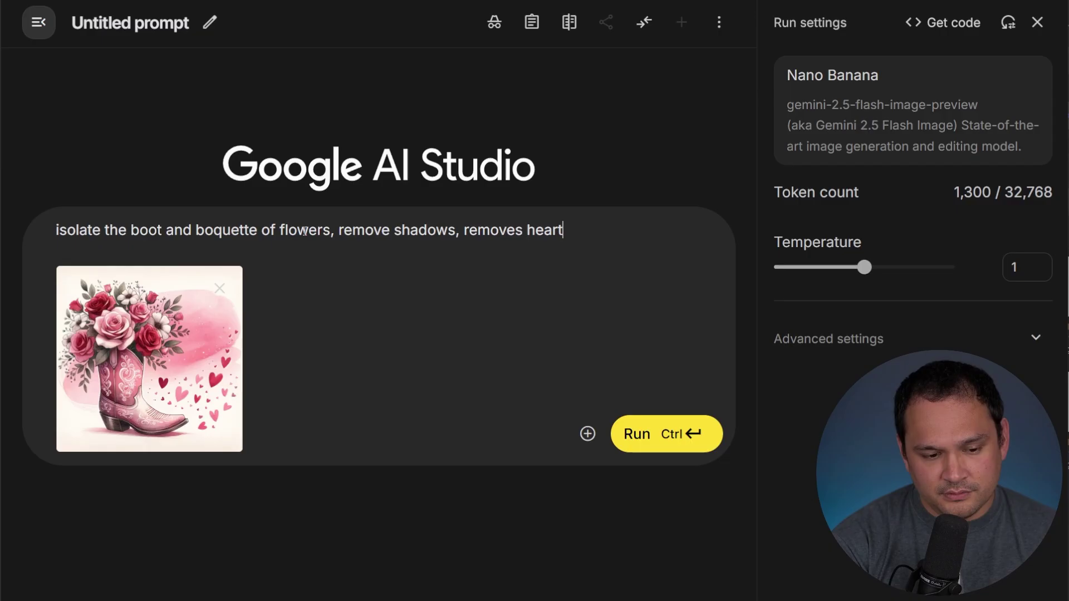
{"action": "type", "text": "s, remove the wate"}
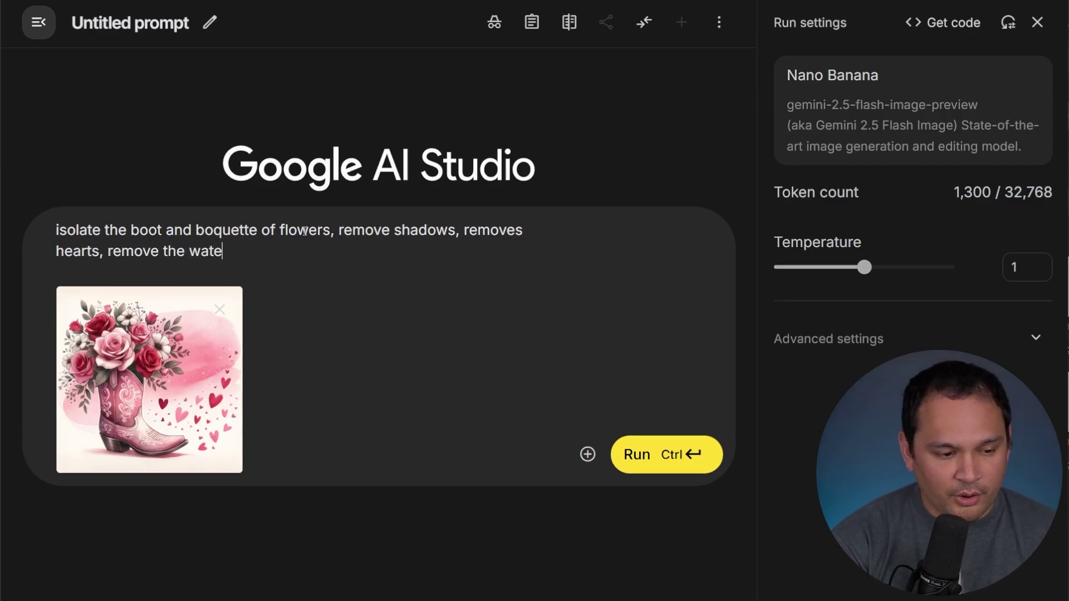
{"action": "type", "text": "rcolor swatch beh"}
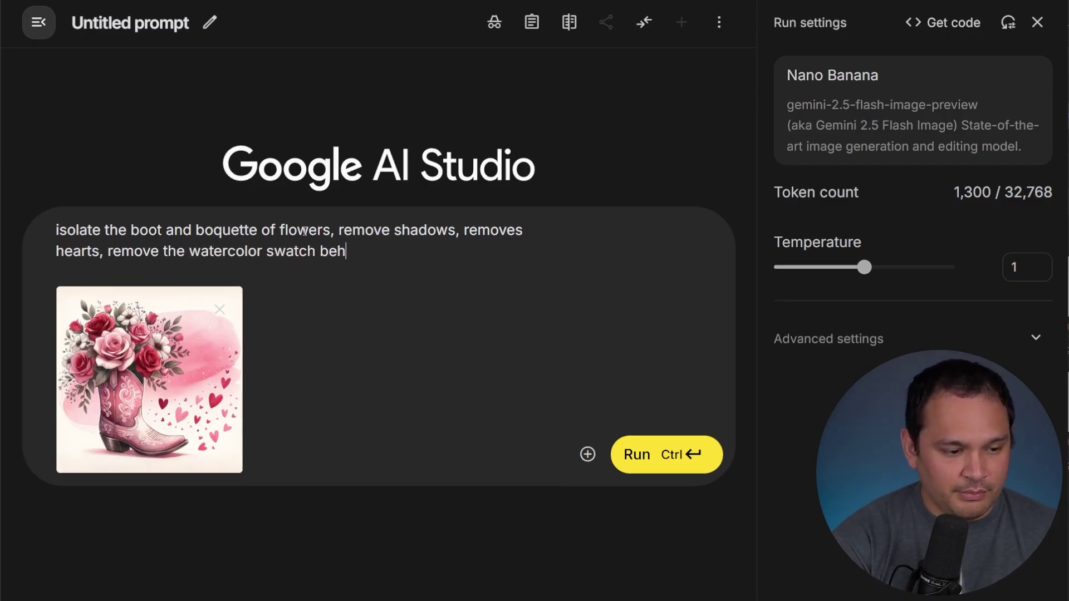
{"action": "type", "text": "ind the image. ce"}
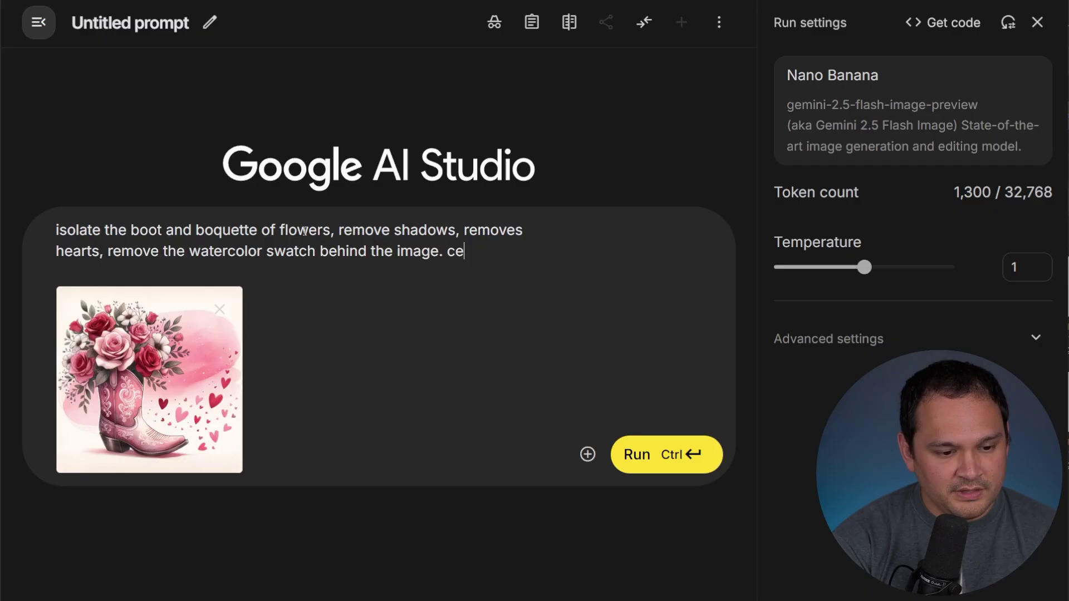
{"action": "type", "text": "nter the boot"}
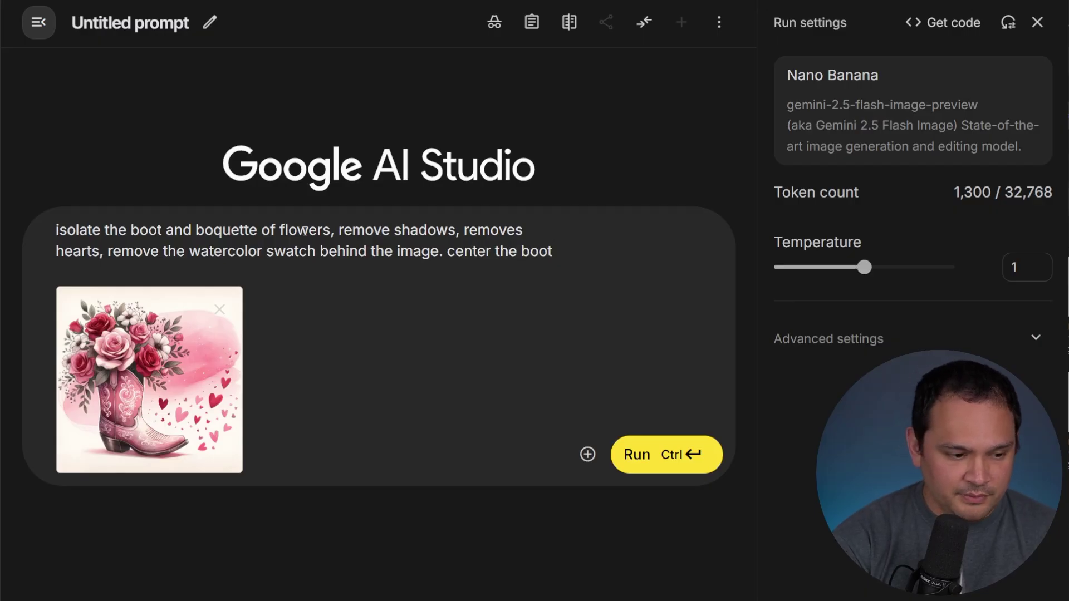
{"action": "type", "text": " and boquette"}
Generate the isolated boot on white, then request a 'make this boho colors' variant
{"action": "key", "text": "ctrl+Return"}
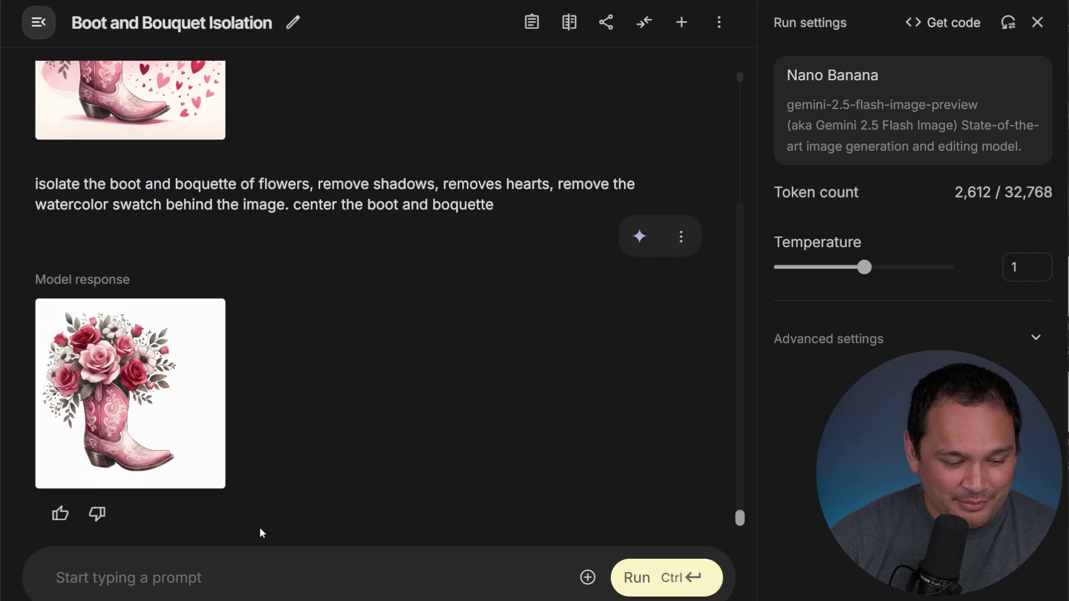
{"action": "left_click", "coordinate": [235, 576]}
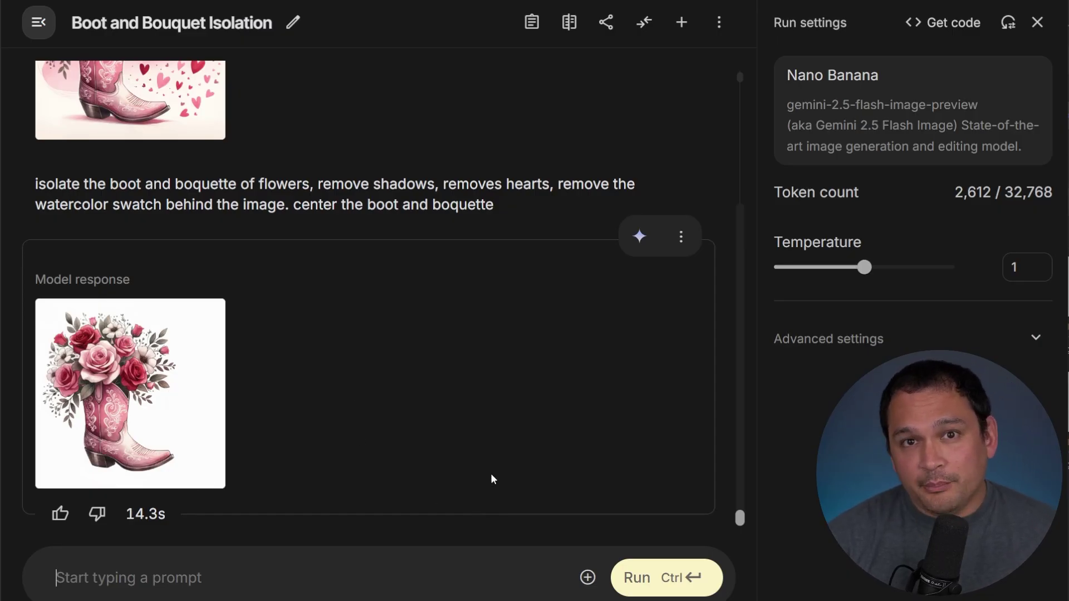
{"action": "type", "text": "make this boho colors"}
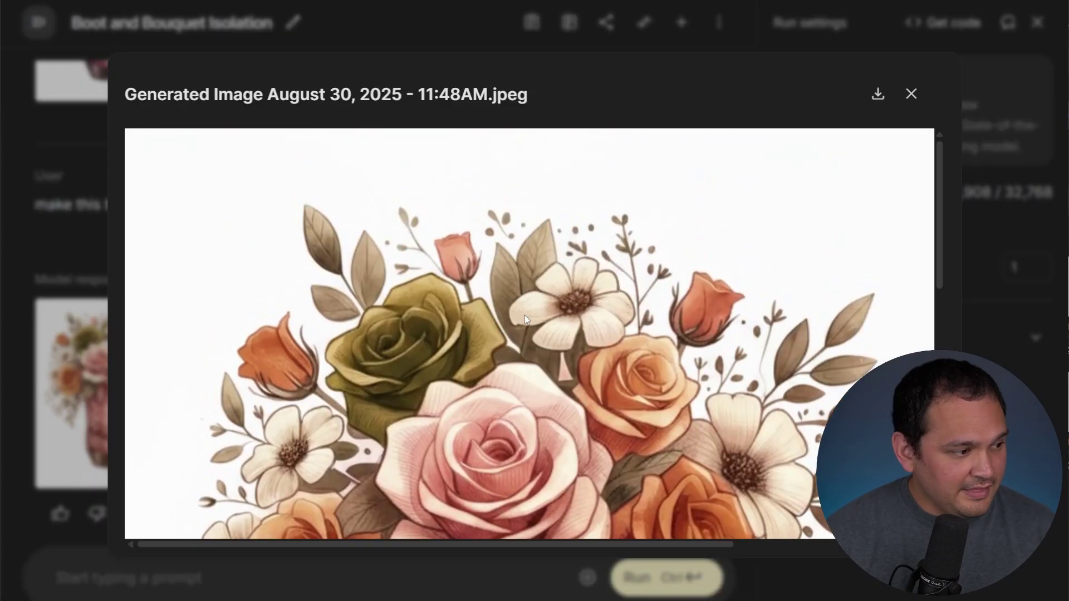
{"action": "scroll", "coordinate": [525, 315], "scroll_direction": "down", "scroll_amount": 5}
{"action": "scroll", "coordinate": [525, 319], "scroll_direction": "down", "scroll_amount": 5}
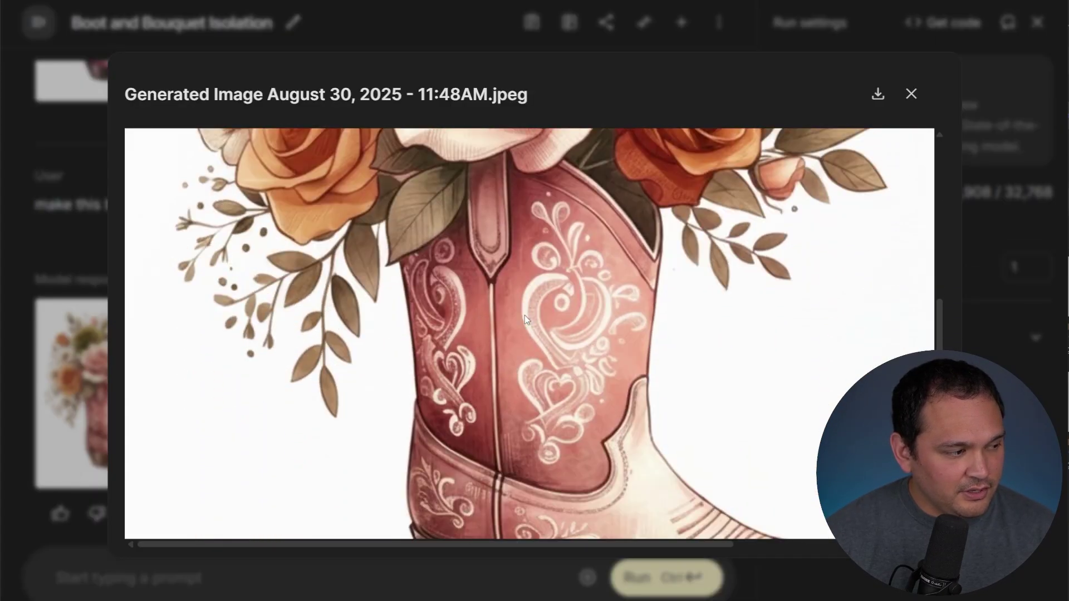
{"action": "scroll", "coordinate": [525, 315], "scroll_direction": "down", "scroll_amount": 2}
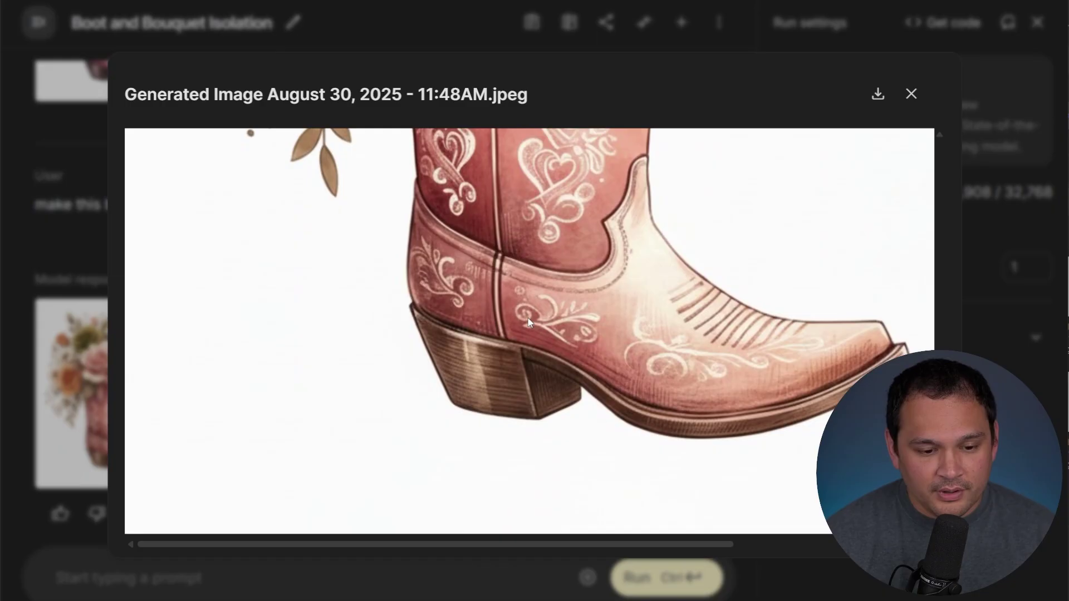
{"action": "scroll", "coordinate": [532, 317], "scroll_direction": "up", "scroll_amount": 6}
Compare the boho-coloured boot with the isolated and original boot images
{"action": "key", "text": "Escape"}
{"action": "scroll", "coordinate": [373, 295], "scroll_direction": "up", "scroll_amount": 3}
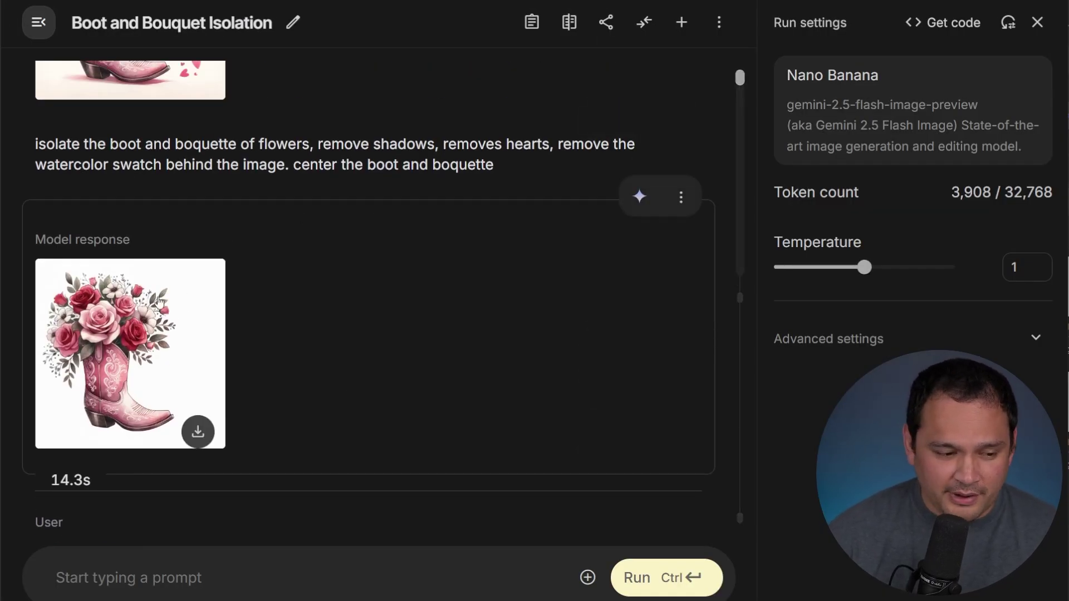
{"action": "scroll", "coordinate": [167, 312], "scroll_direction": "up", "scroll_amount": 3}
{"action": "scroll", "coordinate": [235, 307], "scroll_direction": "down", "scroll_amount": 3}
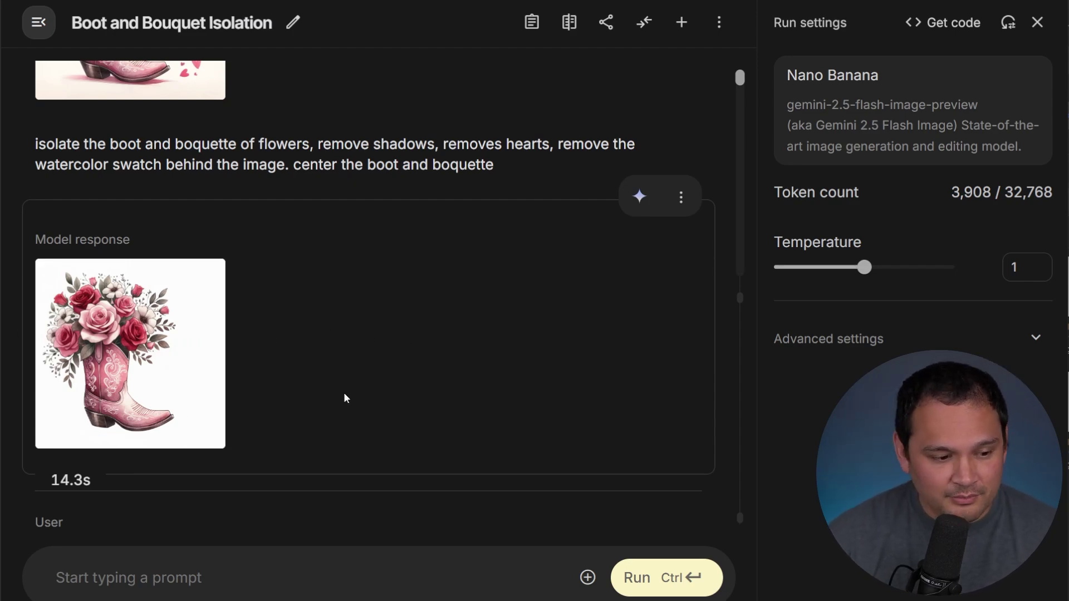
{"action": "scroll", "coordinate": [345, 397], "scroll_direction": "up", "scroll_amount": 3}
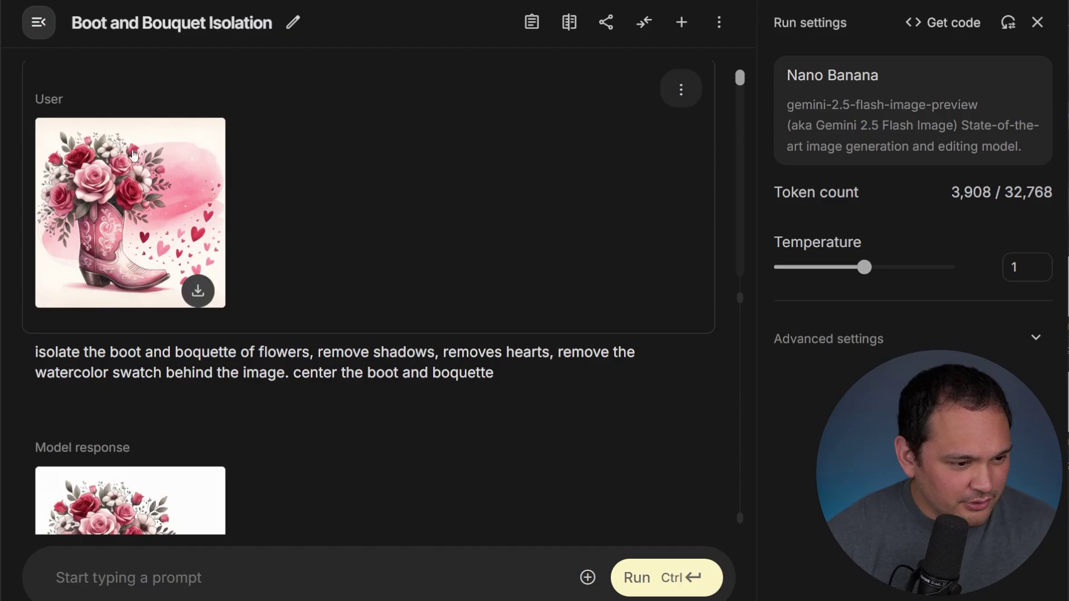
{"action": "scroll", "coordinate": [92, 222], "scroll_direction": "down", "scroll_amount": 3}
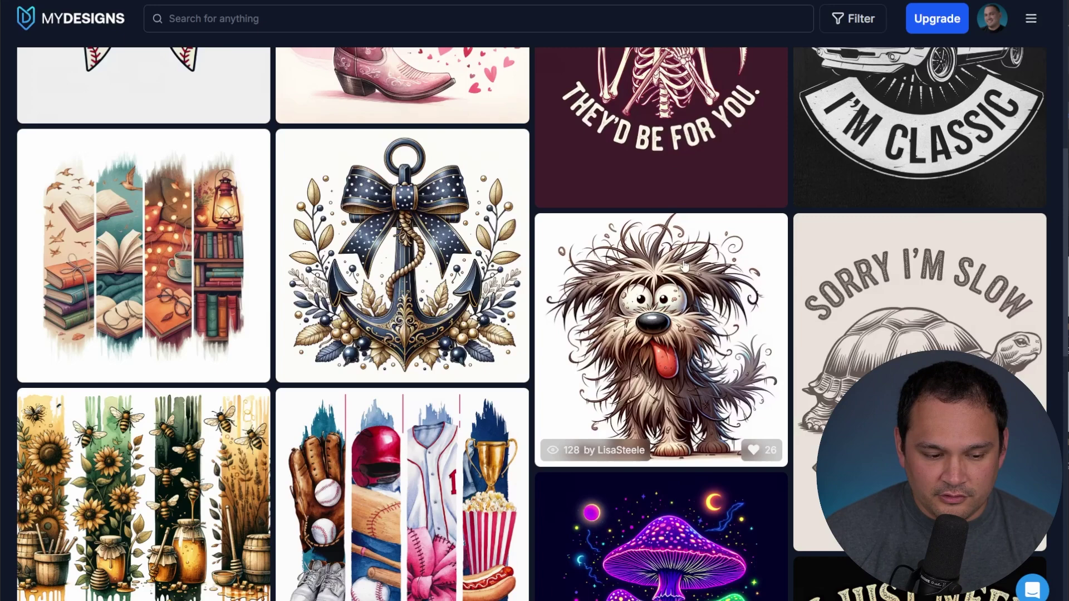
Copy the shaggy cartoon dog image from the MyDesigns gallery
{"action": "right_click", "coordinate": [659, 309]}
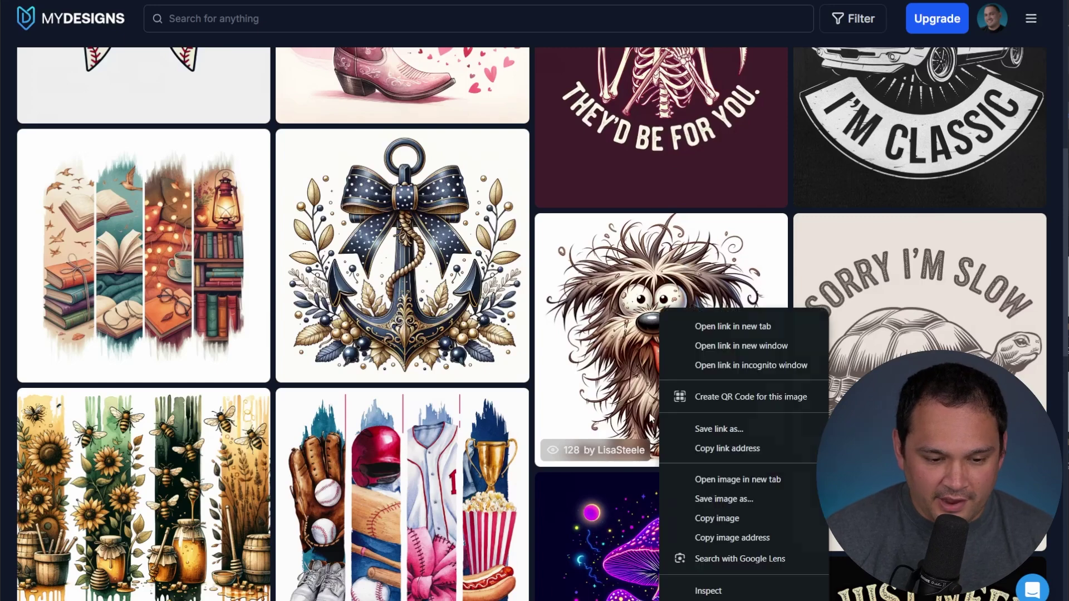
{"action": "left_click", "coordinate": [722, 519]}
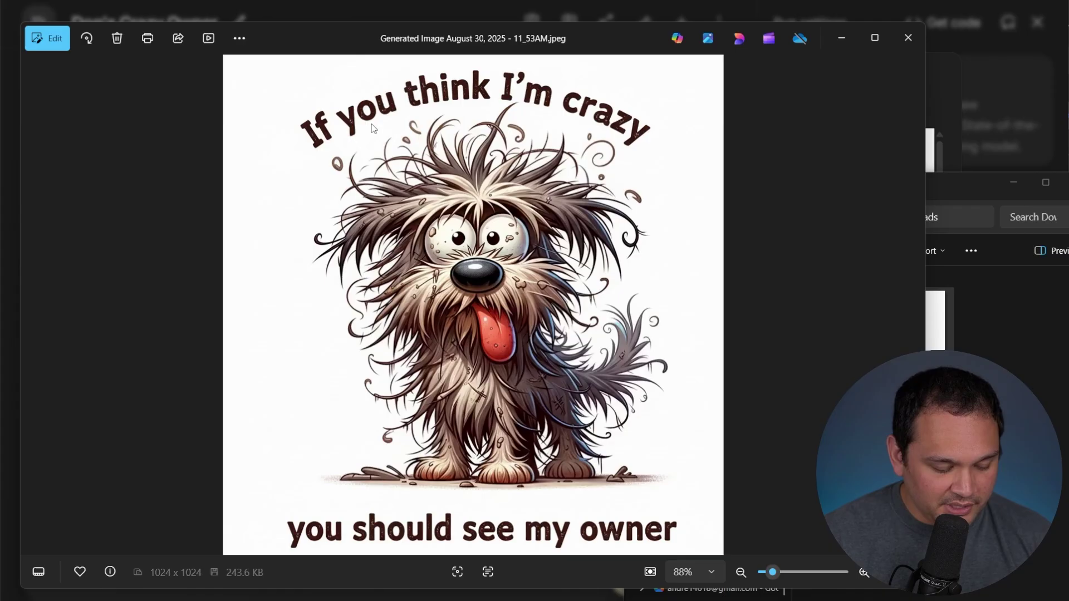
{"action": "scroll", "coordinate": [372, 128], "scroll_direction": "up", "scroll_amount": 3}
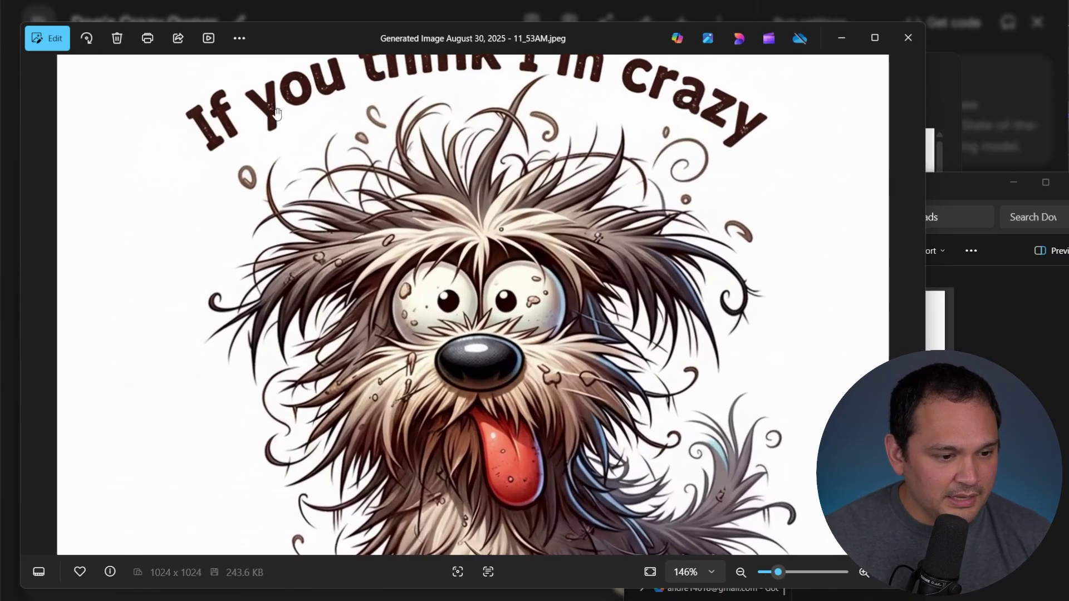
{"action": "left_click_drag", "start_coordinate": [276, 114], "coordinate": [278, 174]}
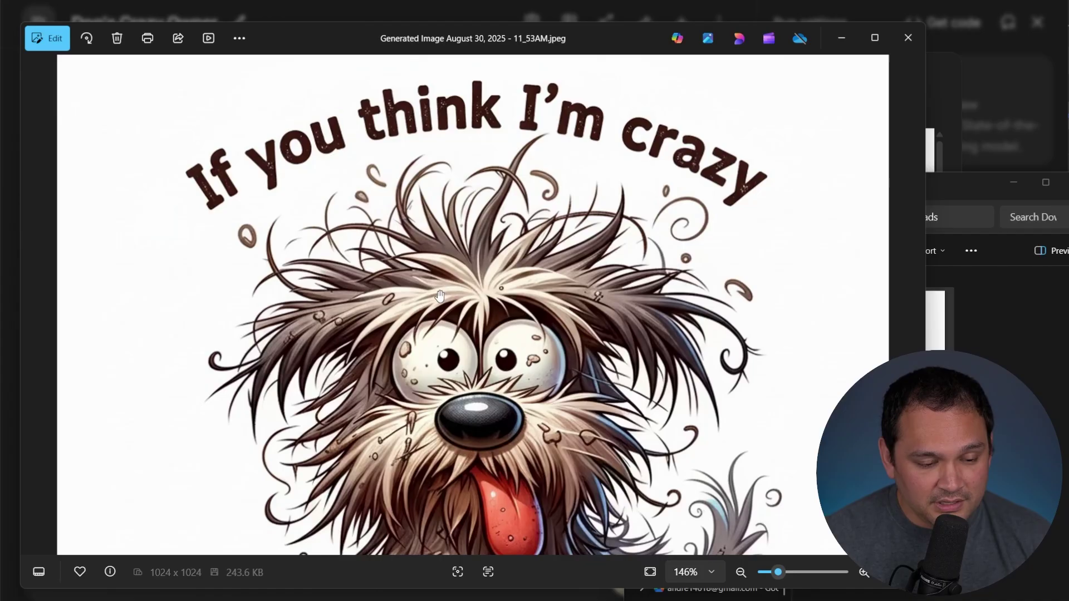
{"action": "scroll", "coordinate": [440, 295], "scroll_direction": "down", "scroll_amount": 3}
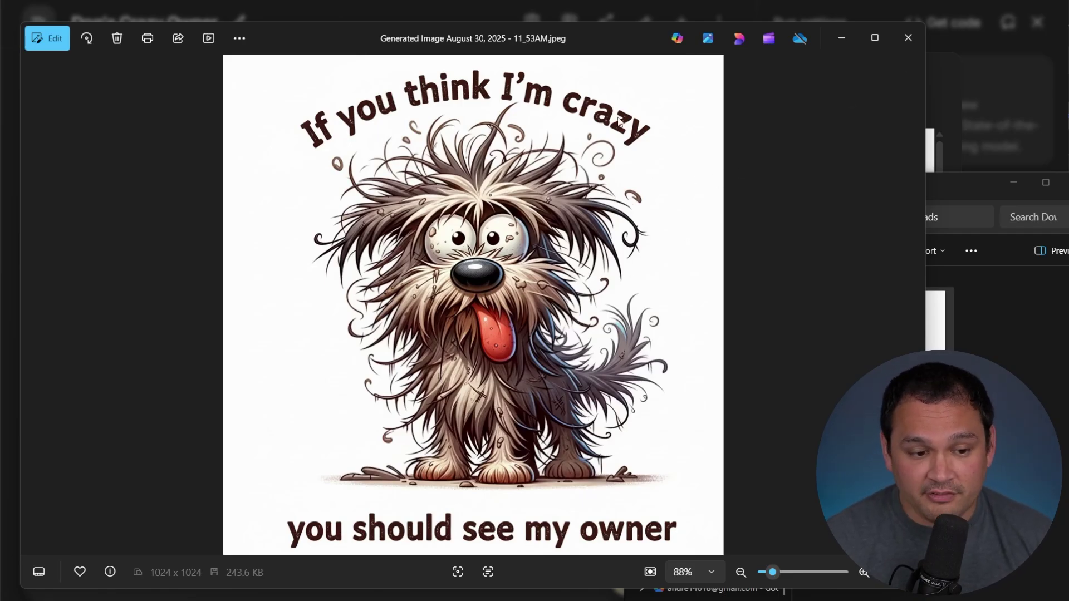
Generate a mockup of the man holding an 11oz white mug with the crazy-dog design
{"action": "left_click", "coordinate": [909, 37]}
{"action": "left_click", "coordinate": [193, 576]}
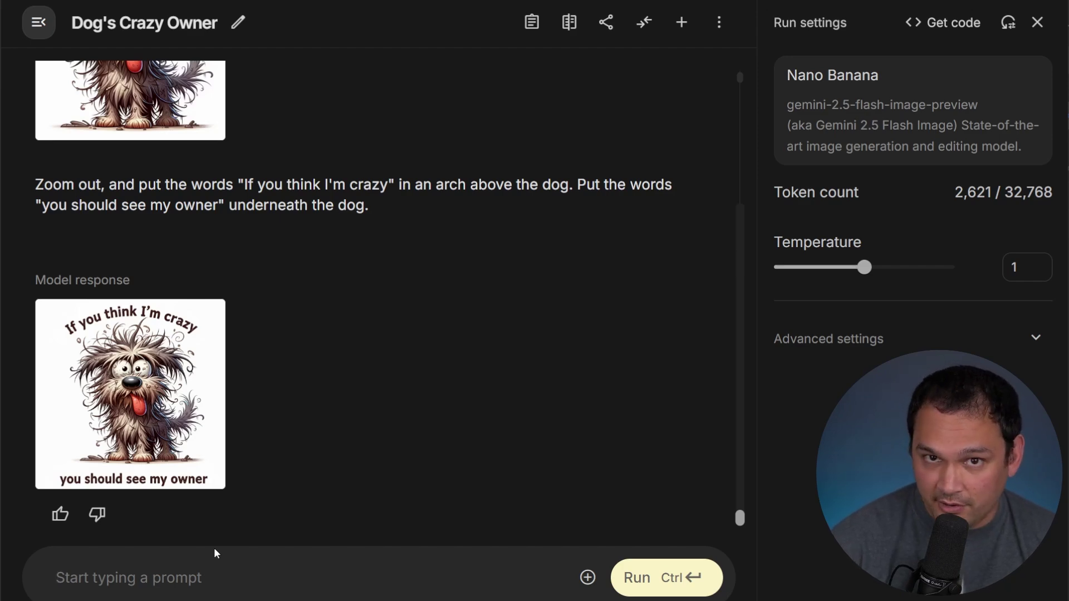
{"action": "type", "text": "put"}
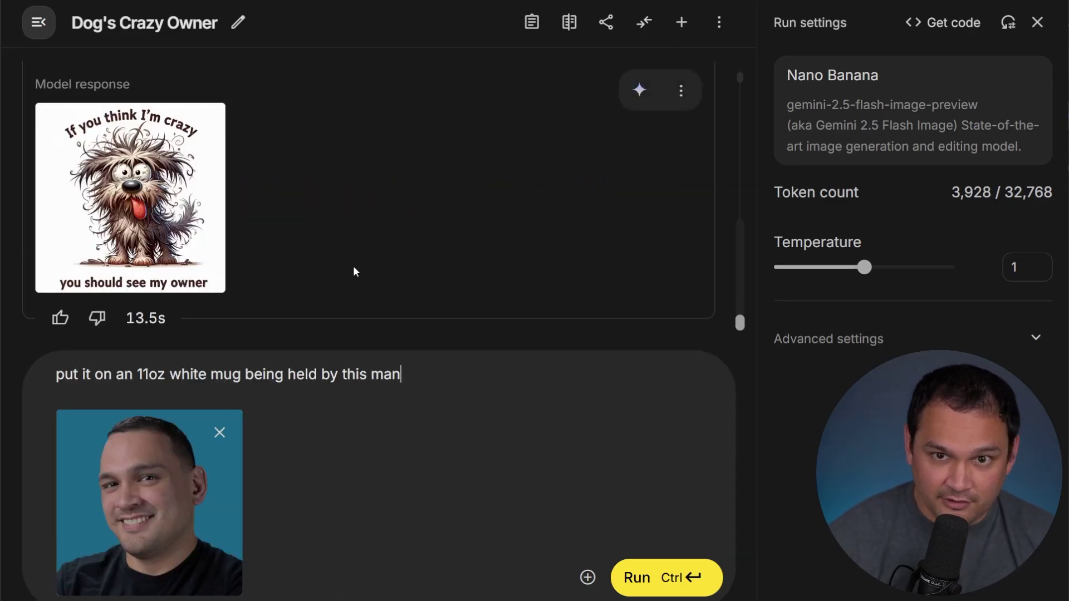
{"action": "left_click", "coordinate": [673, 591]}
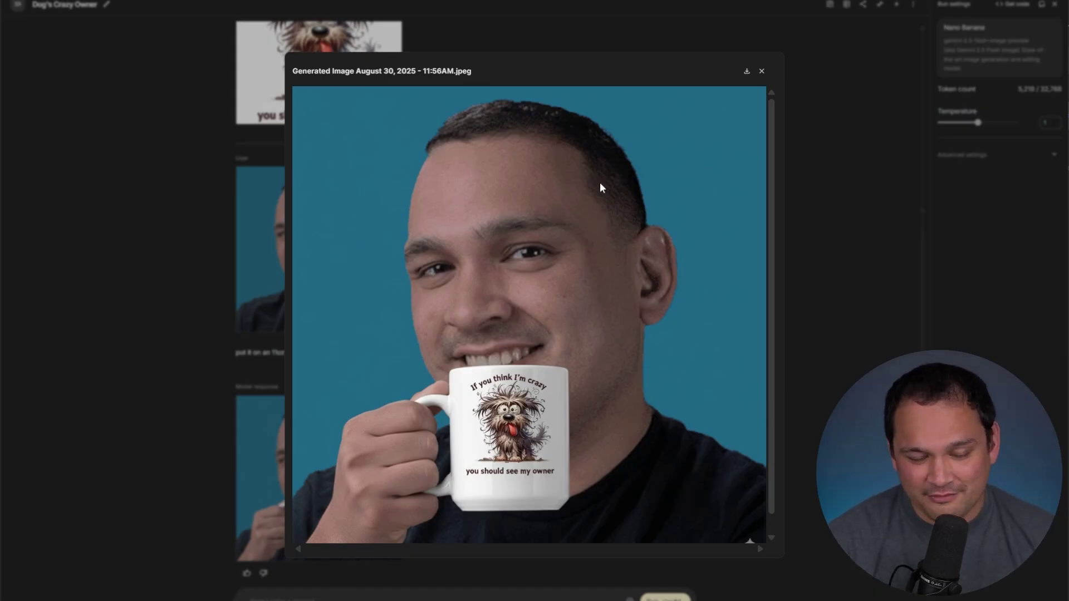
Zoom the page and run the prompt placing the mug-holding man in a busy coffee shop
{"action": "left_click", "coordinate": [762, 71]}
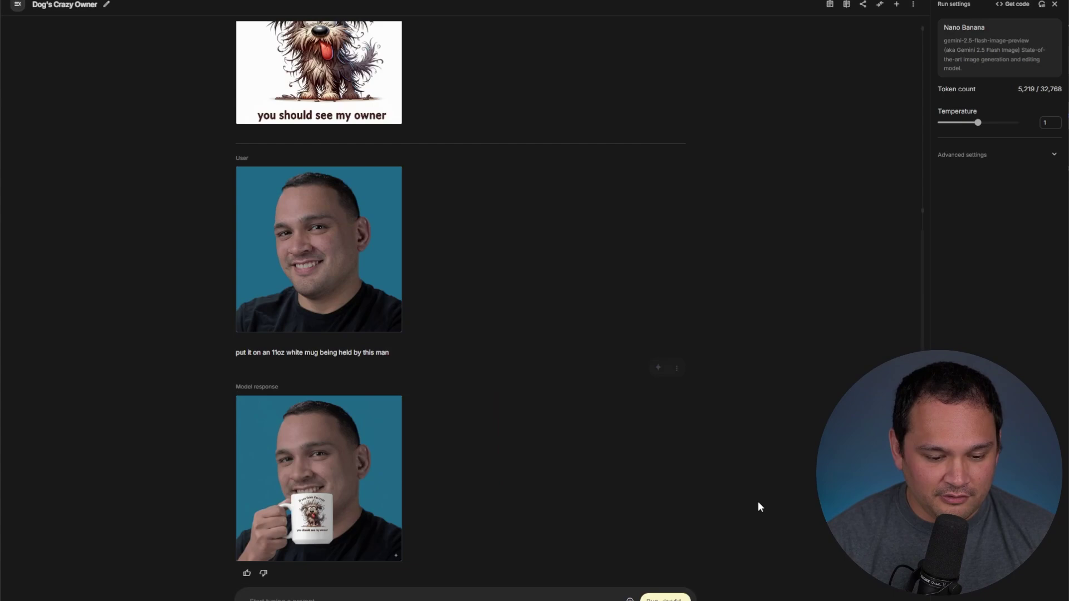
{"action": "key", "text": "ctrl+plus"}
{"action": "key", "text": "ctrl+plus"}
{"action": "key", "text": "ctrl+plus"}
{"action": "key", "text": "ctrl+plus"}
{"action": "key", "text": "ctrl+plus"}
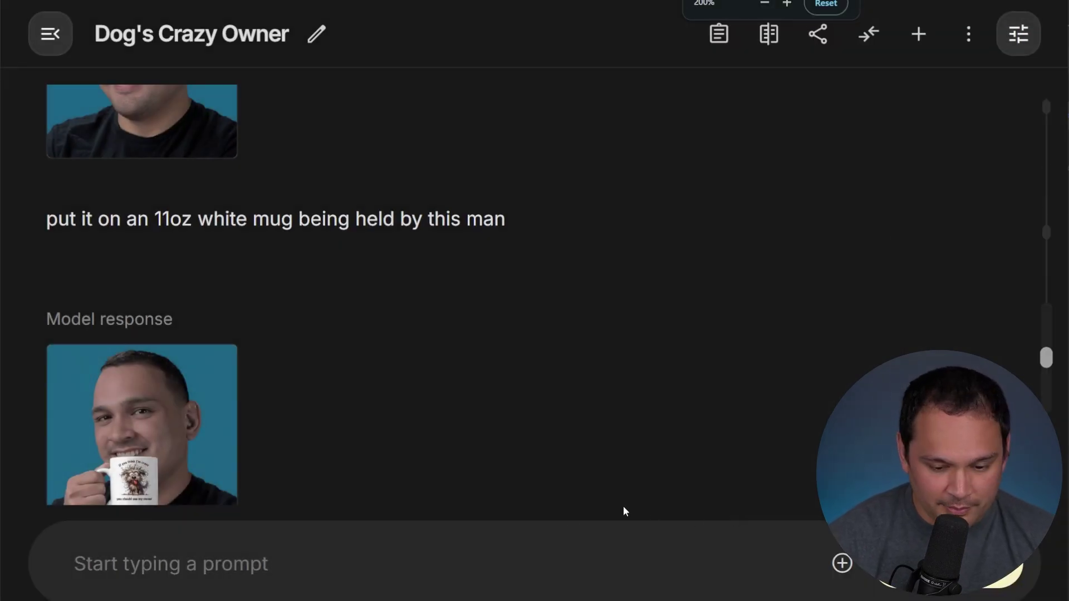
{"action": "left_click", "coordinate": [379, 573]}
{"action": "key", "text": "ctrl+v"}
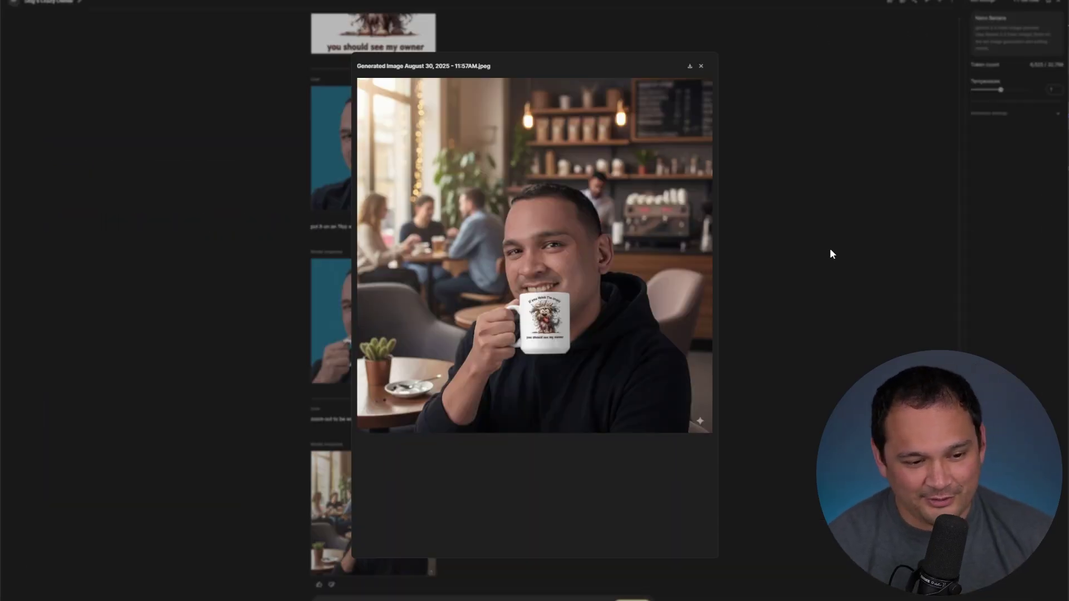
Get the crazy-dog mug alone on dark gray with the design re-centred and the man removed
{"action": "left_click", "coordinate": [701, 65]}
{"action": "scroll", "coordinate": [491, 448], "scroll_direction": "up", "scroll_amount": 2}
{"action": "scroll", "coordinate": [466, 449], "scroll_direction": "down", "scroll_amount": 2}
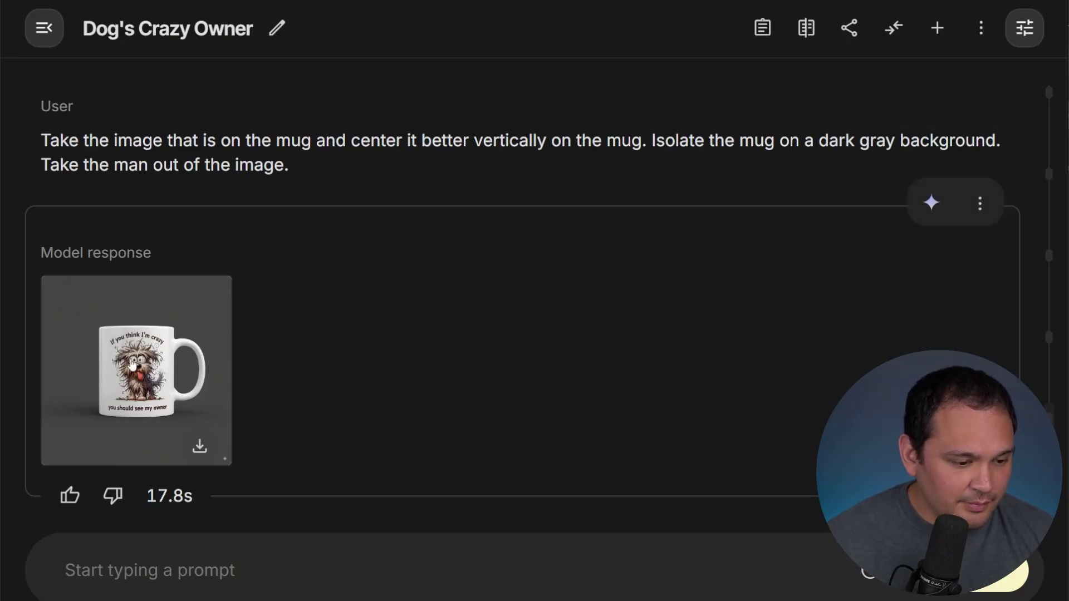
Create the mirrored two-mug image with handles on opposite sides and view it full size
{"action": "left_click", "coordinate": [132, 365]}
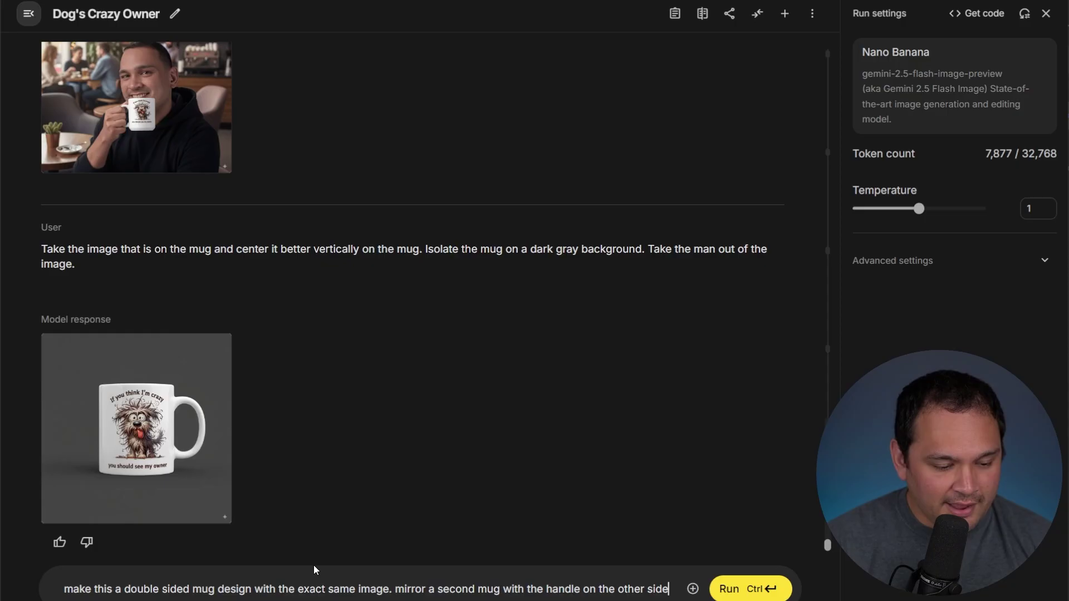
{"action": "key", "text": "ctrl+plus"}
{"action": "key", "text": "ctrl+plus"}
{"action": "key", "text": "ctrl+plus"}
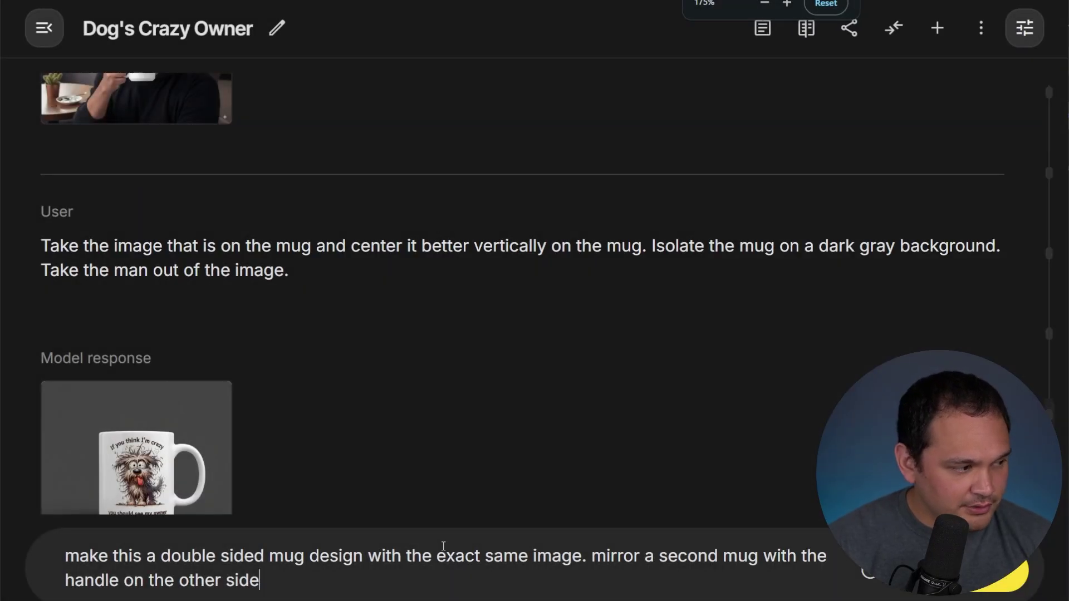
{"action": "key", "text": "ctrl+plus"}
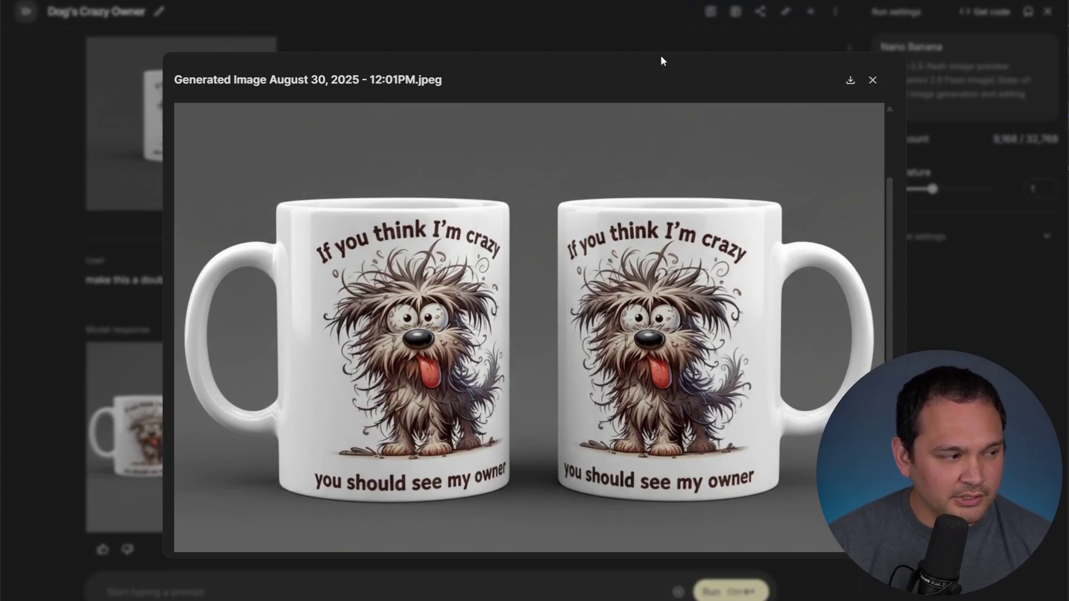
Request a coffee-shop lifestyle photo of the two crazy-dog mugs, then a zoomed-in shot of them
{"action": "left_click", "coordinate": [1046, 267]}
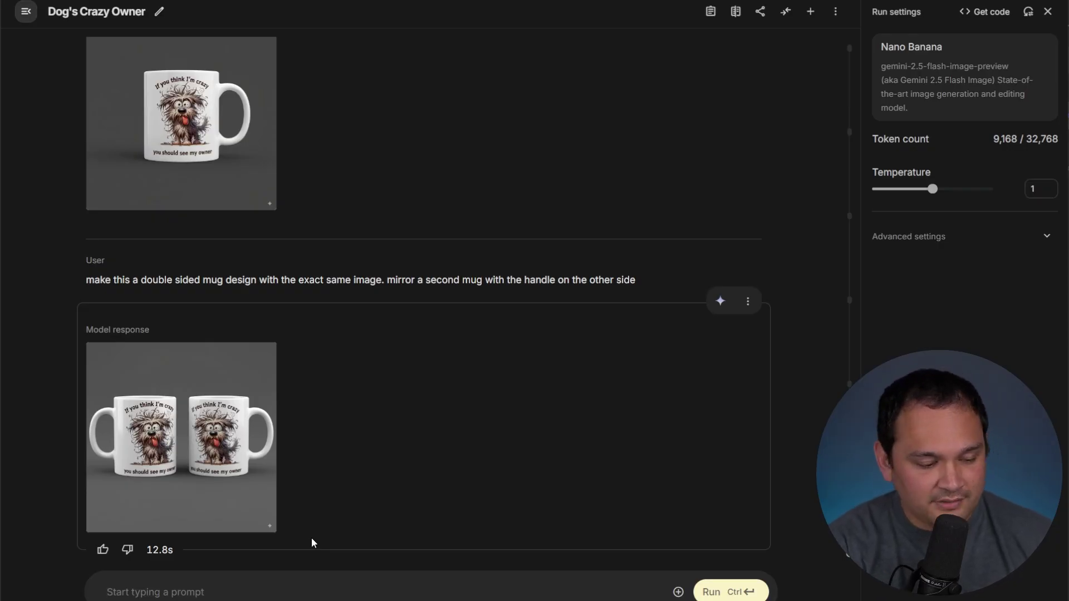
{"action": "key", "text": "ctrl+v"}
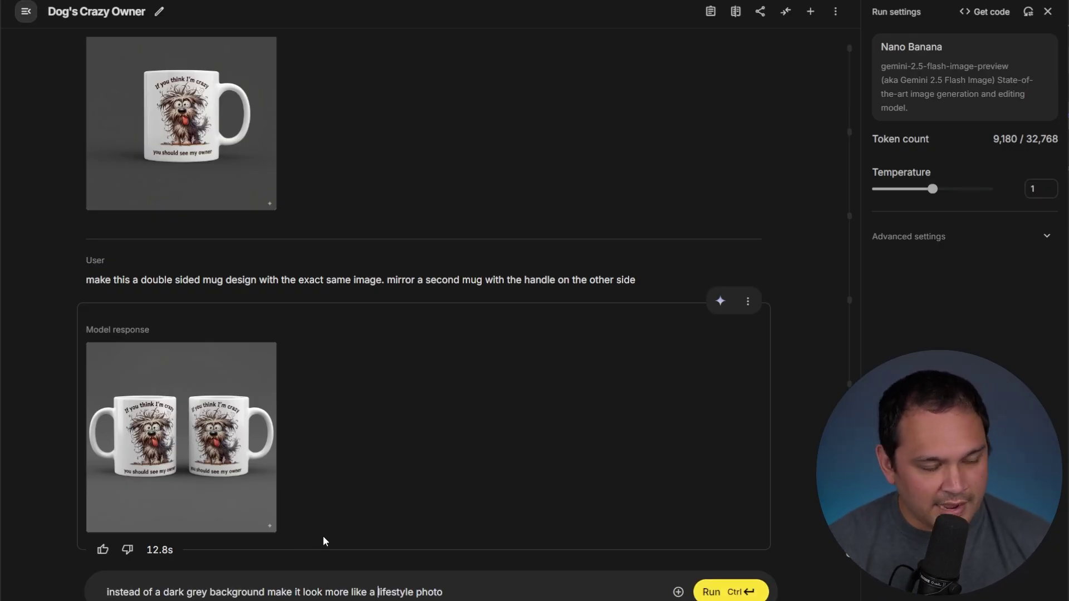
{"action": "key", "text": "ctrl+plus"}
{"action": "key", "text": "ctrl+plus"}
{"action": "key", "text": "ctrl+plus"}
{"action": "key", "text": "ctrl+plus"}
{"action": "key", "text": "ctrl+plus"}
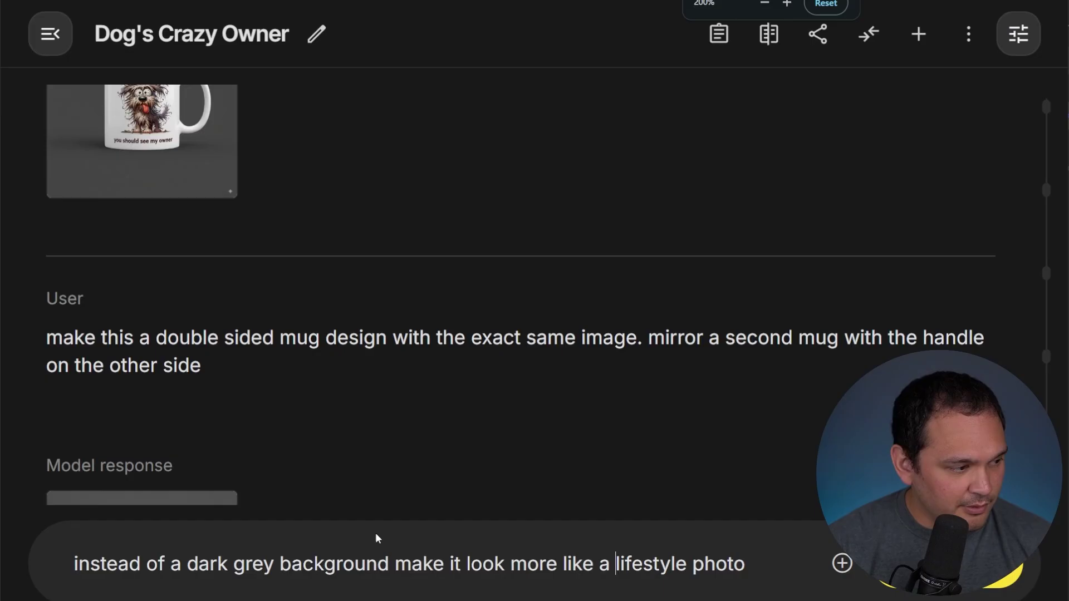
{"action": "key", "text": "ctrl+Return"}
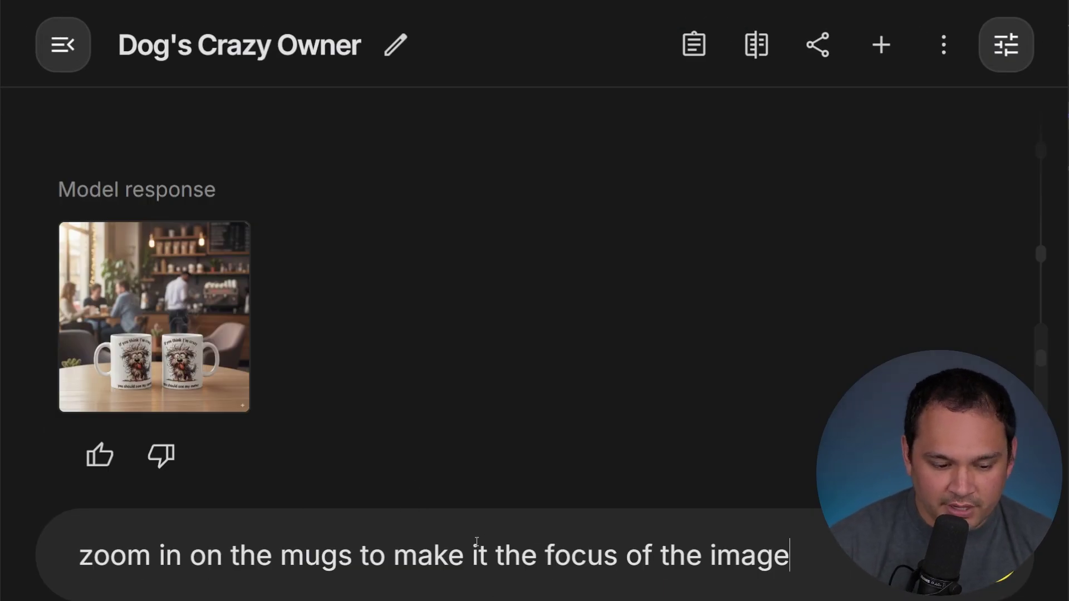
{"action": "key", "text": "ctrl+Return"}
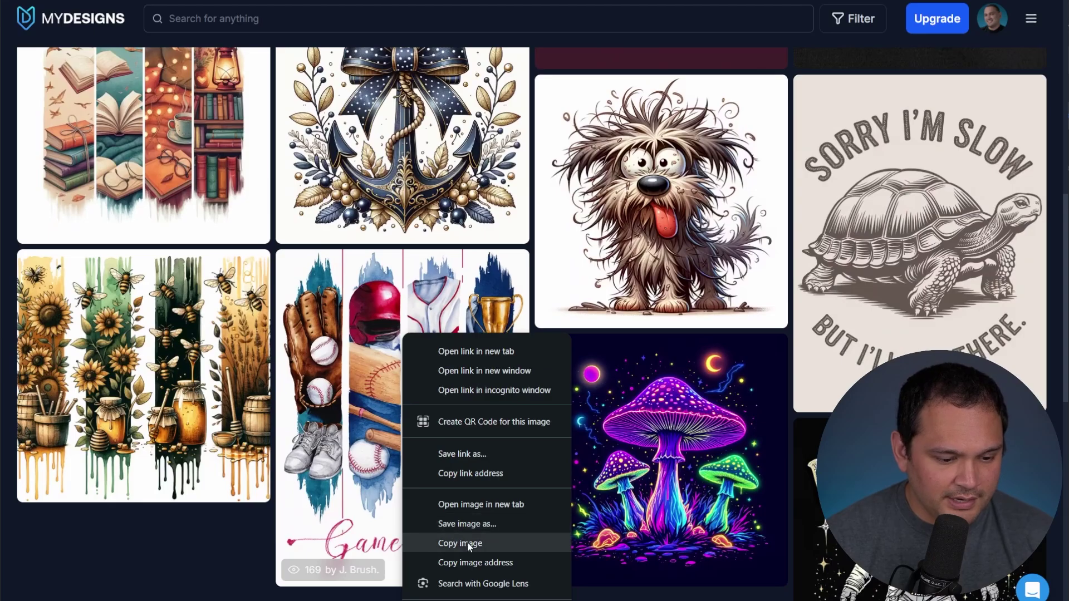
Paste the copied reading-themed panel design into the prompt in place of the sample text
{"action": "left_click", "coordinate": [467, 543]}
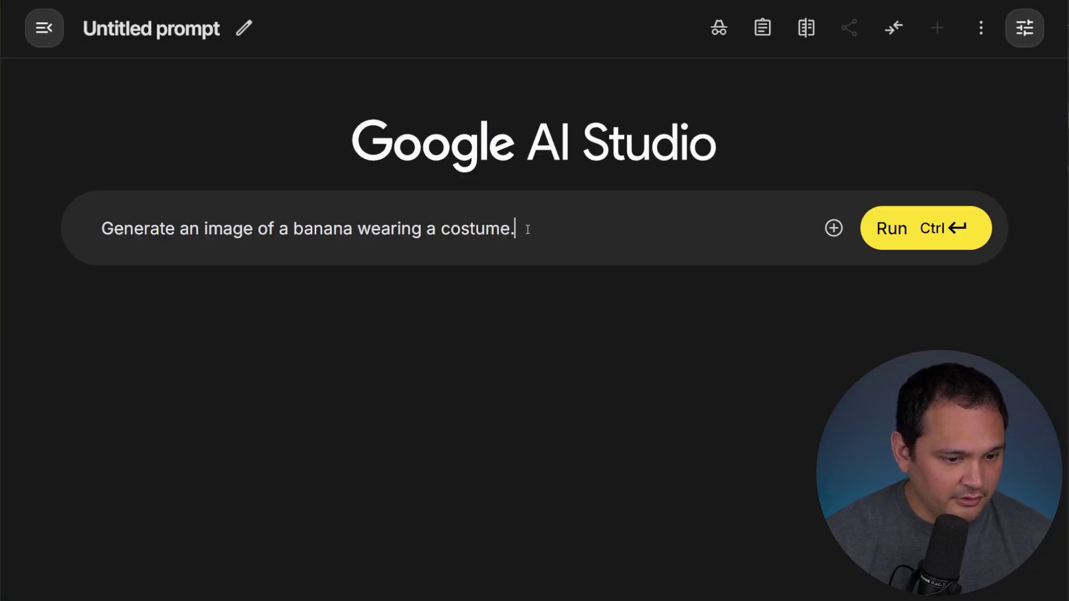
{"action": "left_click_drag", "start_coordinate": [527, 229], "coordinate": [139, 210]}
{"action": "key", "text": "BackSpace"}
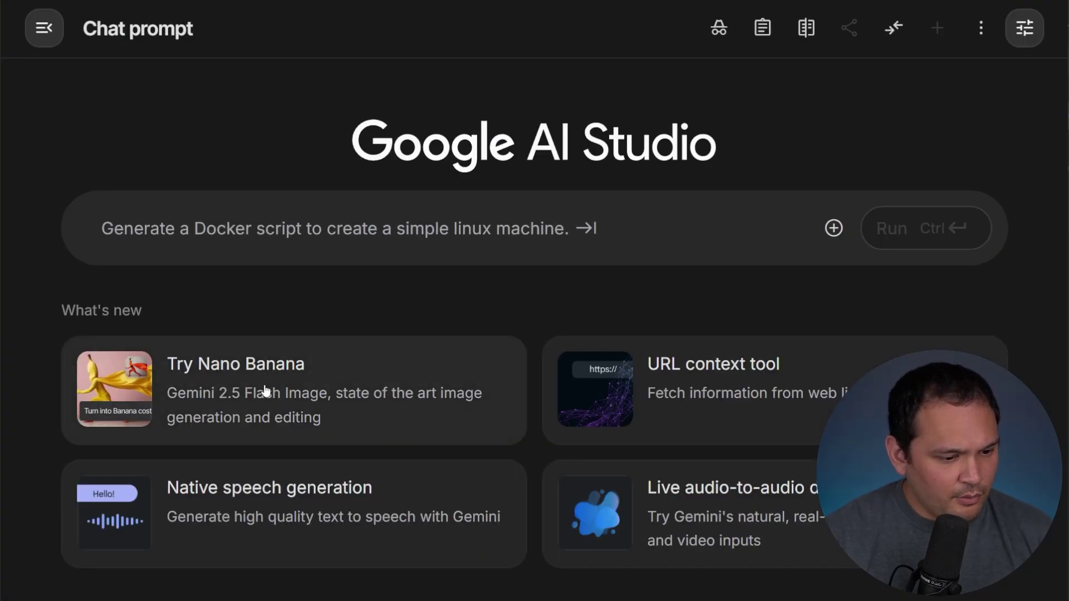
{"action": "key", "text": "ctrl+z"}
{"action": "key", "text": "ctrl+a"}
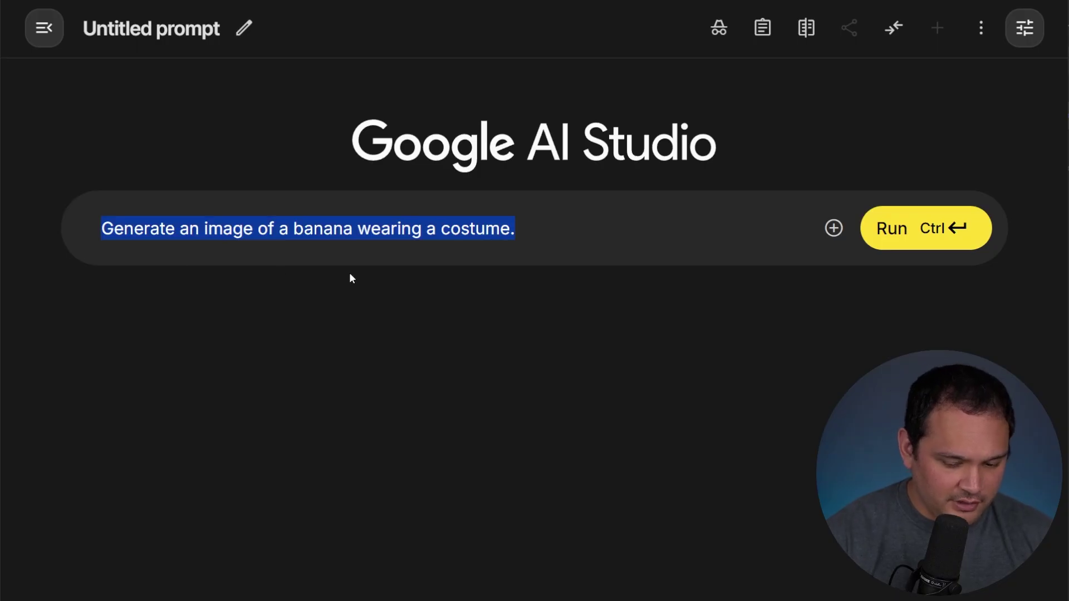
{"action": "key", "text": "ctrl+v"}
{"action": "key", "text": "ctrl+v"}
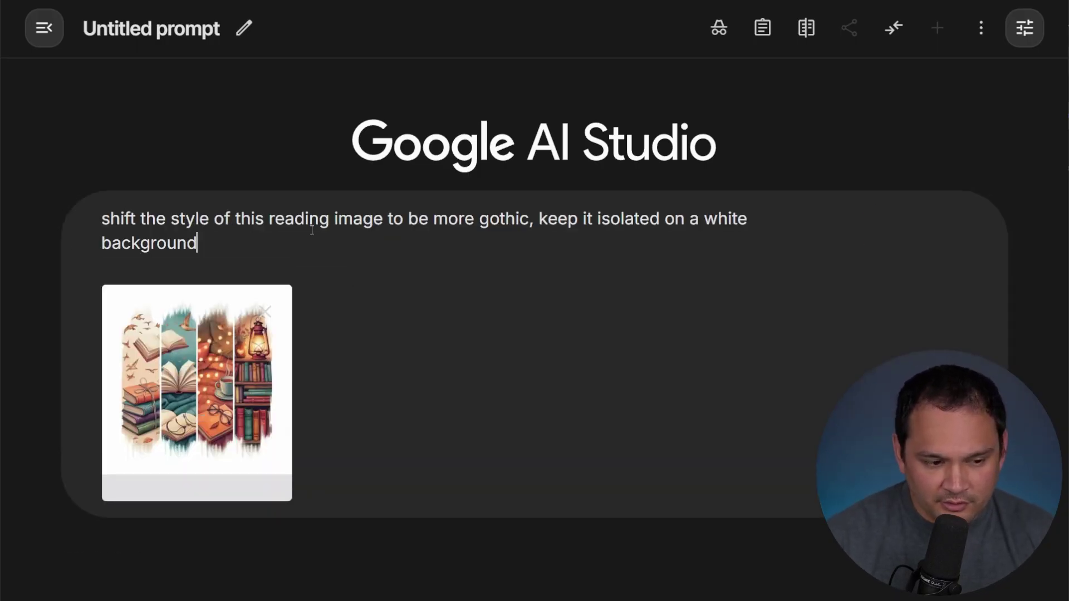
Change 'image' to 'design' in the gothic restyle prompt and send it
{"action": "double_click", "coordinate": [344, 227]}
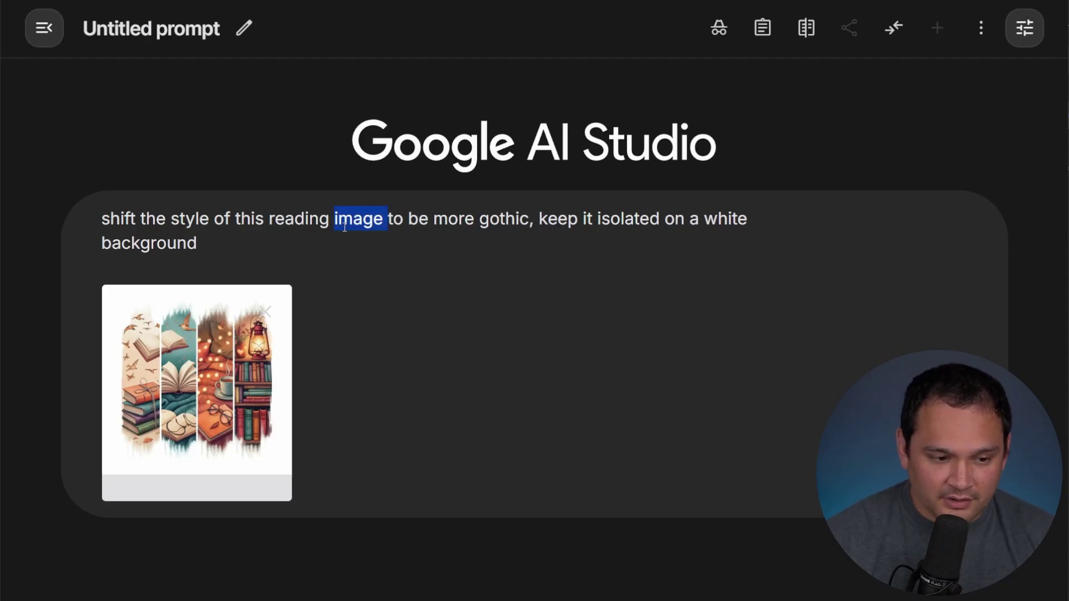
{"action": "type", "text": "design"}
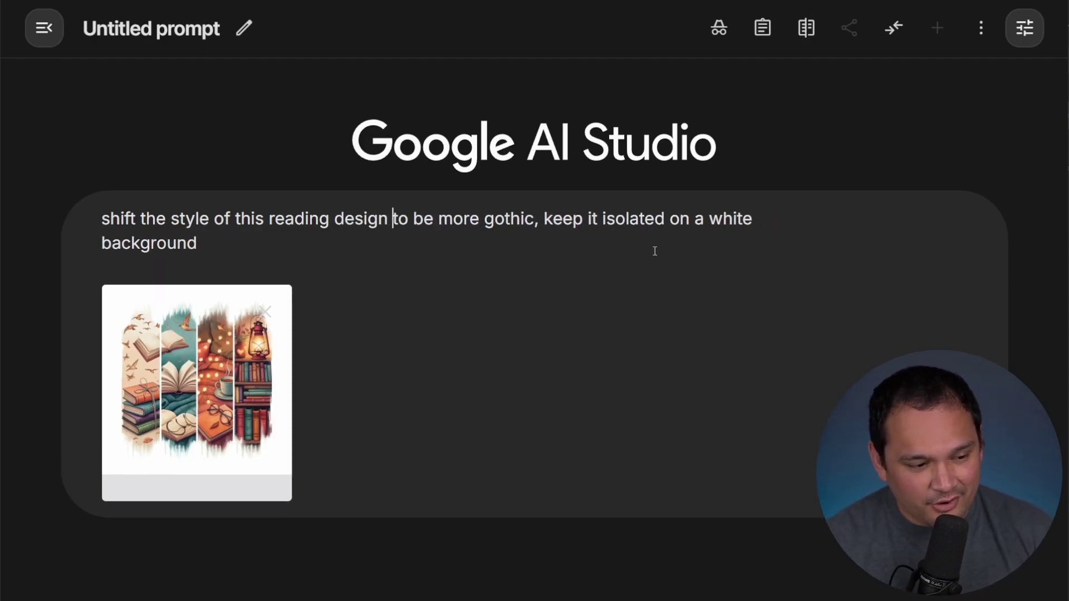
{"action": "key", "text": "ctrl+Return"}
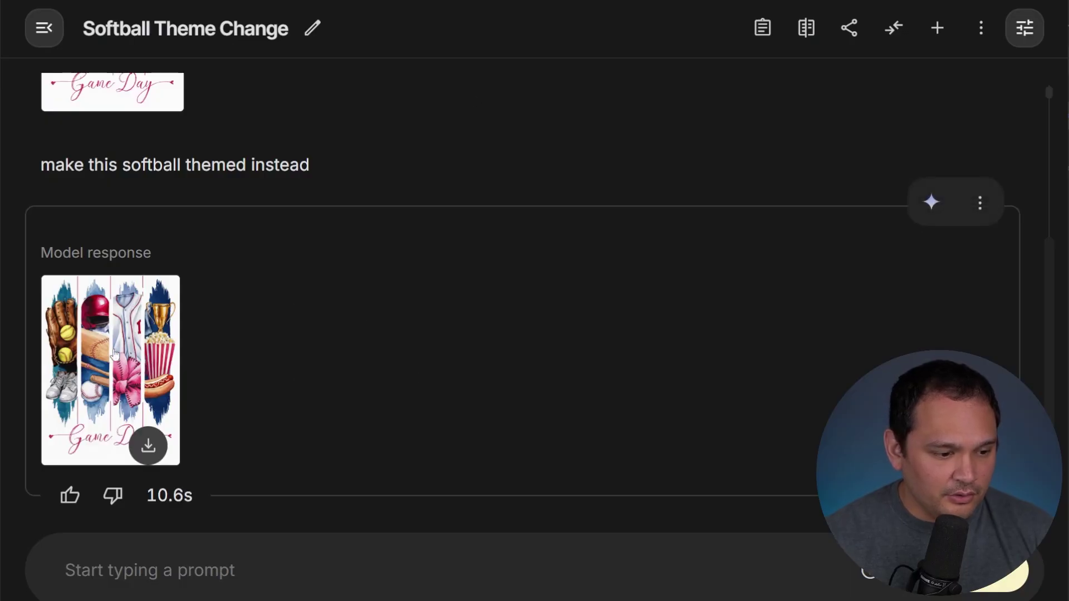
Scroll the chat and preview the softball Game Day design full size
{"action": "scroll", "coordinate": [170, 384], "scroll_direction": "up", "scroll_amount": 2}
{"action": "scroll", "coordinate": [170, 384], "scroll_direction": "up", "scroll_amount": 2}
{"action": "scroll", "coordinate": [170, 382], "scroll_direction": "down", "scroll_amount": 4}
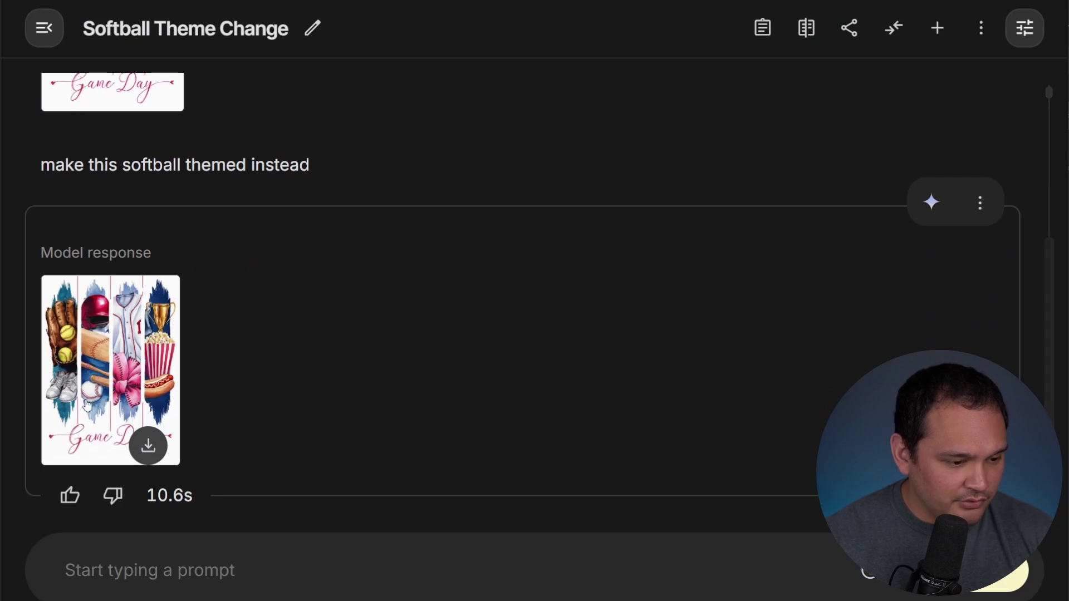
{"action": "scroll", "coordinate": [95, 396], "scroll_direction": "up", "scroll_amount": 1}
{"action": "scroll", "coordinate": [94, 397], "scroll_direction": "up", "scroll_amount": 3}
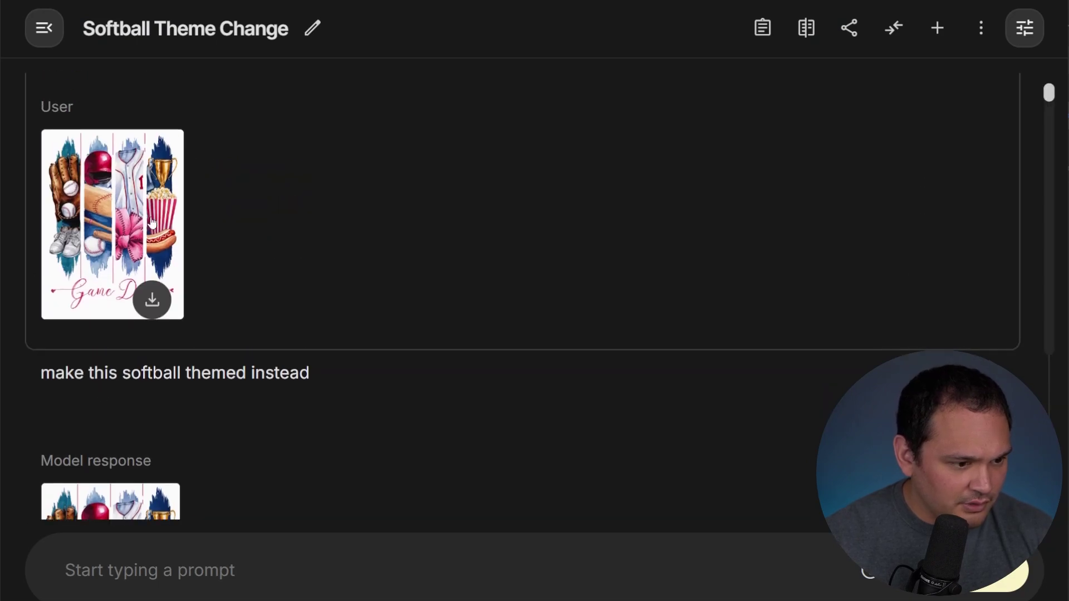
{"action": "scroll", "coordinate": [116, 329], "scroll_direction": "down", "scroll_amount": 4}
{"action": "left_click", "coordinate": [116, 330]}
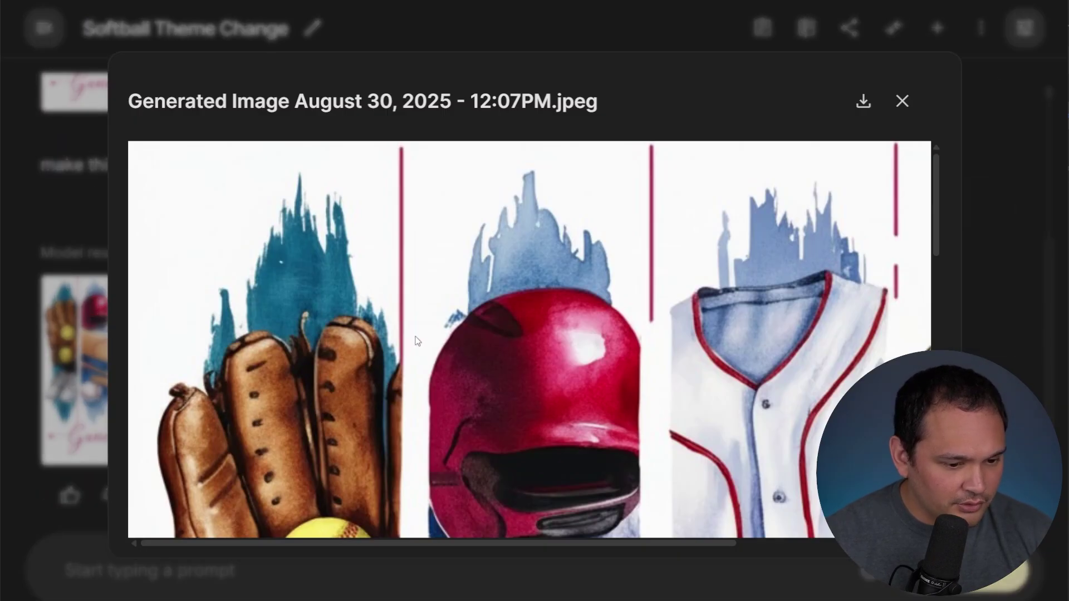
{"action": "scroll", "coordinate": [331, 353], "scroll_direction": "down", "scroll_amount": 4}
{"action": "key", "text": "Escape"}
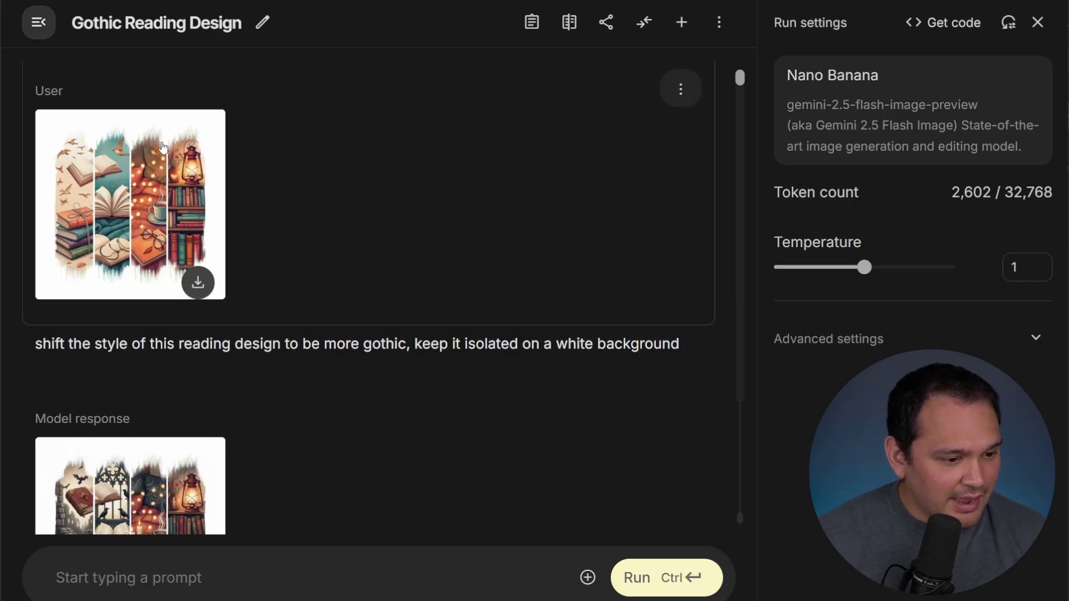
View the gothic reading design full size, zoomed out to show all four panels
{"action": "scroll", "coordinate": [162, 375], "scroll_direction": "down", "scroll_amount": 3}
{"action": "left_click", "coordinate": [131, 390]}
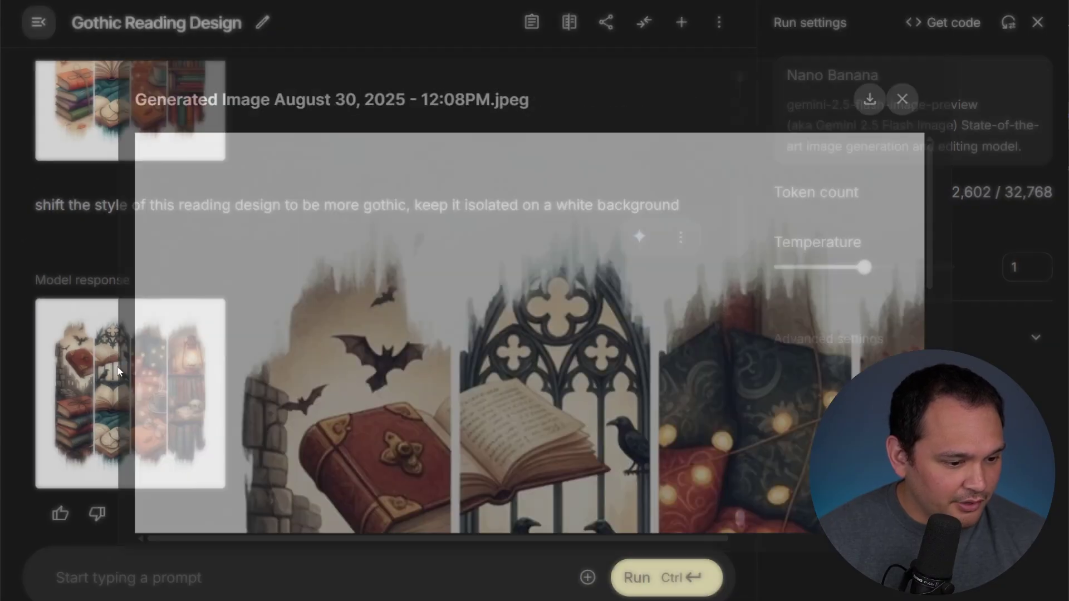
{"action": "scroll", "coordinate": [399, 353], "scroll_direction": "down", "scroll_amount": 5}
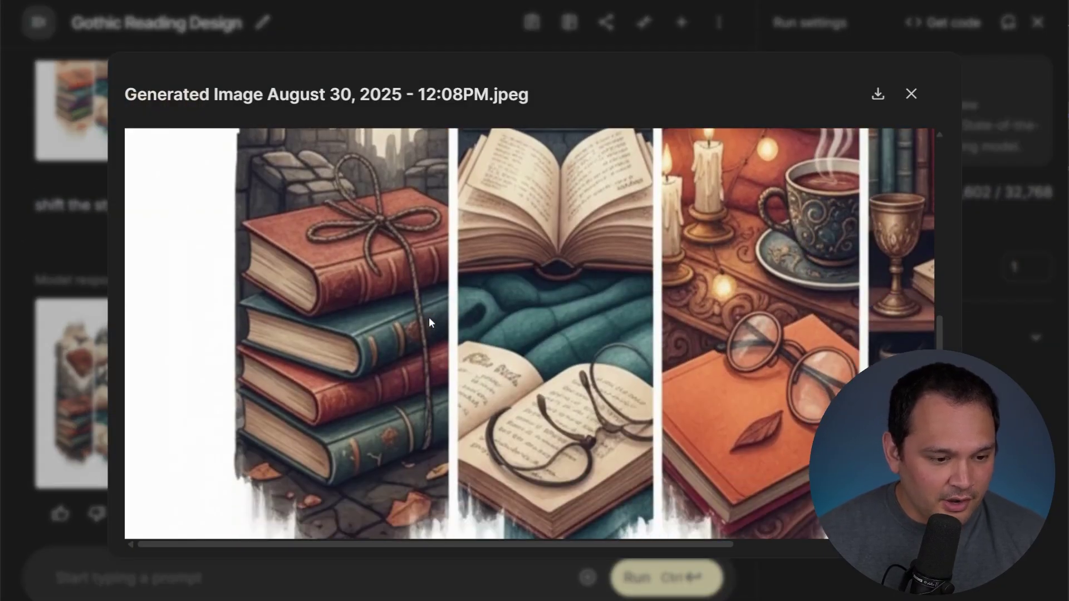
{"action": "scroll", "coordinate": [428, 316], "scroll_direction": "up", "scroll_amount": 5}
{"action": "key", "text": "ctrl+minus"}
{"action": "key", "text": "ctrl+minus"}
{"action": "key", "text": "ctrl+minus"}
{"action": "key", "text": "ctrl+minus"}
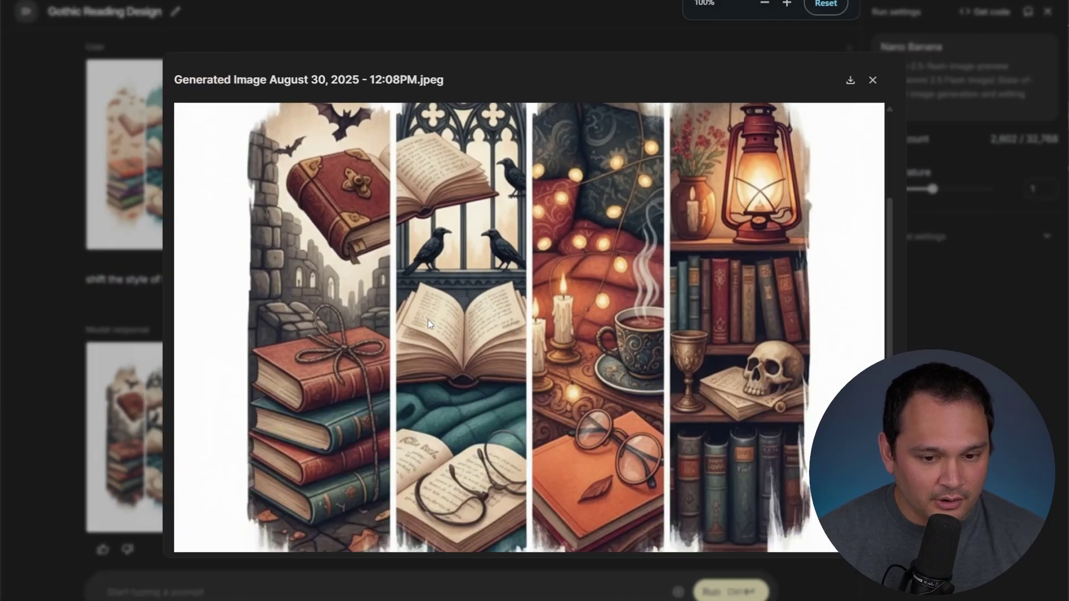
{"action": "scroll", "coordinate": [530, 365], "scroll_direction": "up", "scroll_amount": 2}
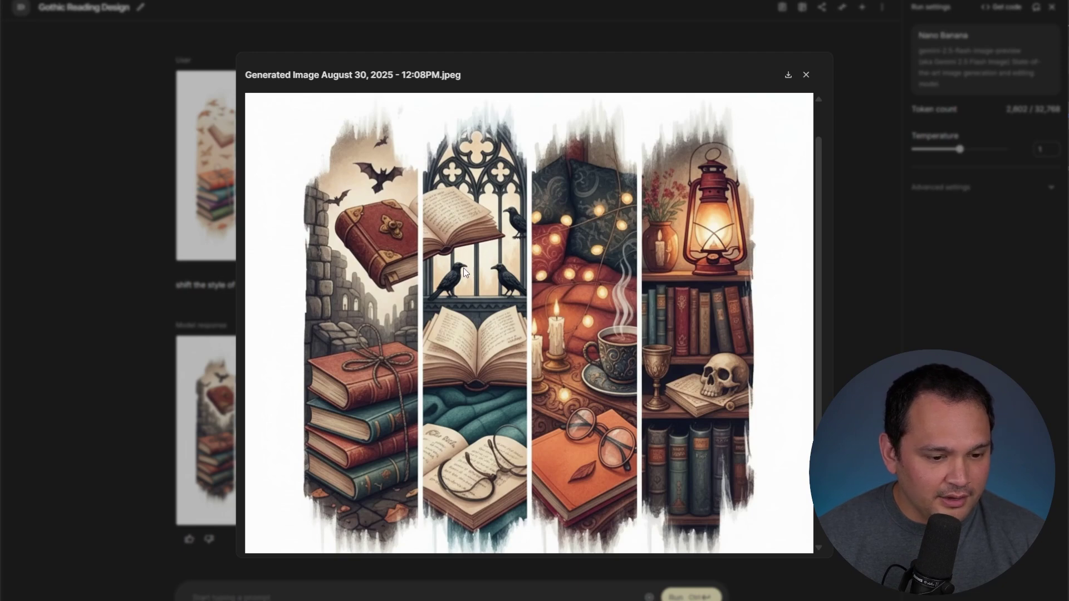
{"action": "left_click", "coordinate": [182, 258]}
Compare the original reading design with the gothic result at full size
{"action": "left_click", "coordinate": [325, 233]}
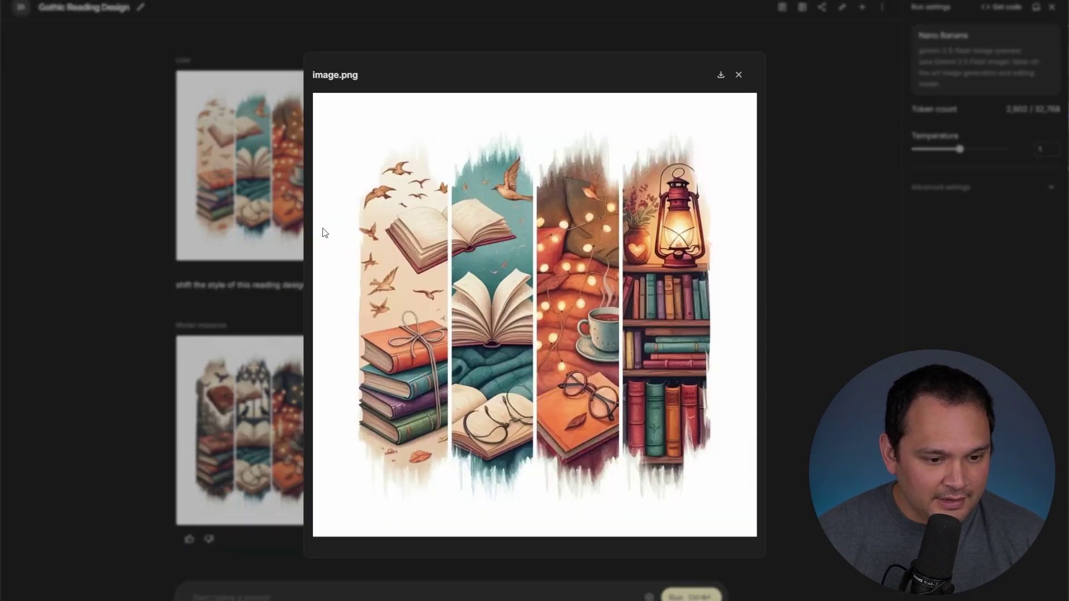
{"action": "key", "text": "ctrl+plus"}
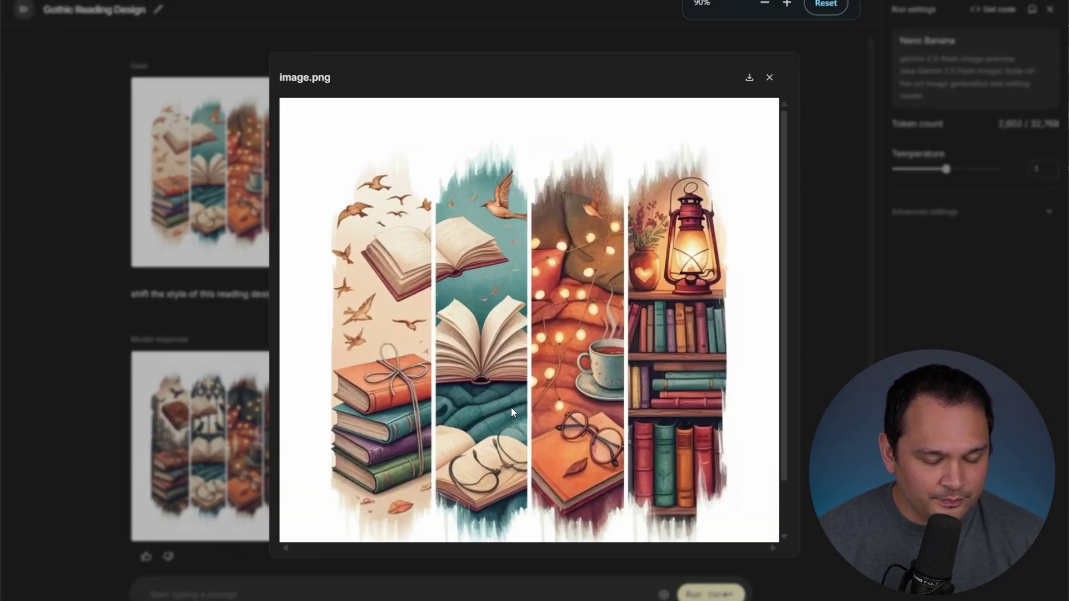
{"action": "scroll", "coordinate": [512, 413], "scroll_direction": "down", "scroll_amount": 1}
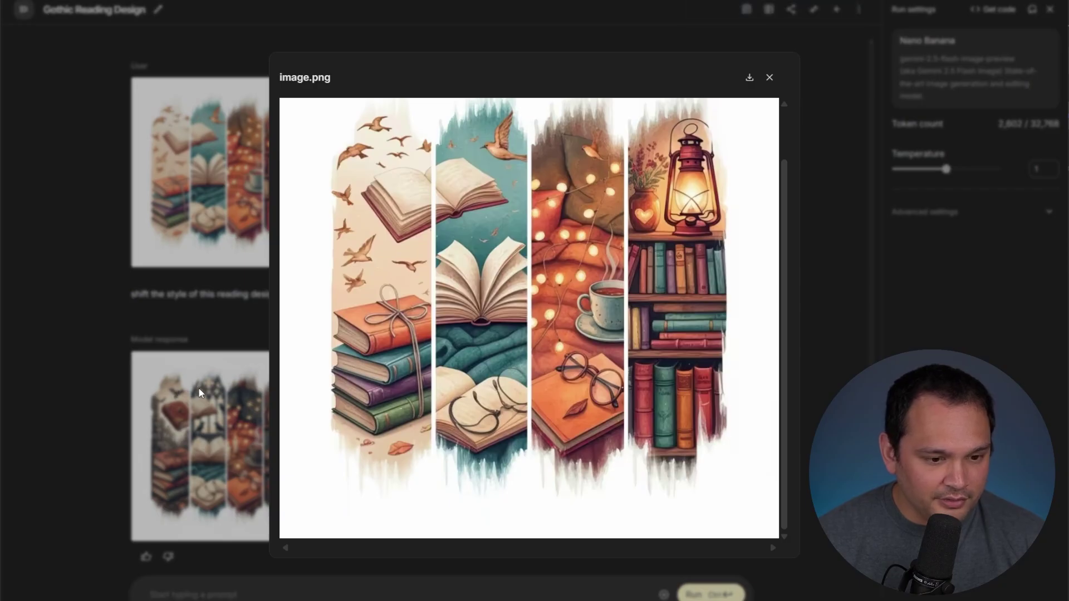
{"action": "left_click", "coordinate": [210, 399]}
{"action": "left_click", "coordinate": [210, 399]}
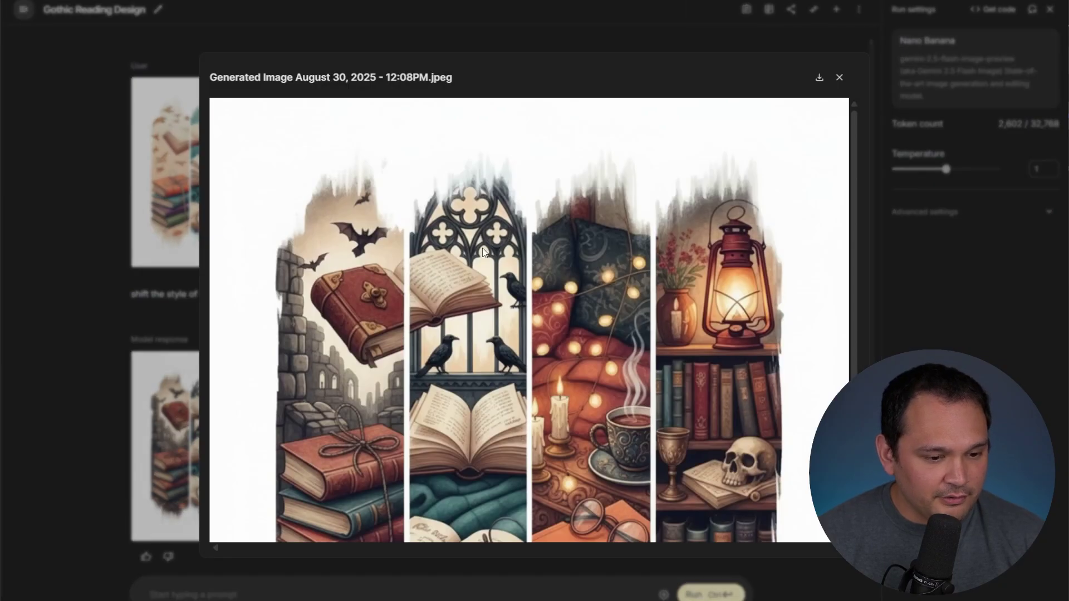
{"action": "scroll", "coordinate": [532, 446], "scroll_direction": "down", "scroll_amount": 3}
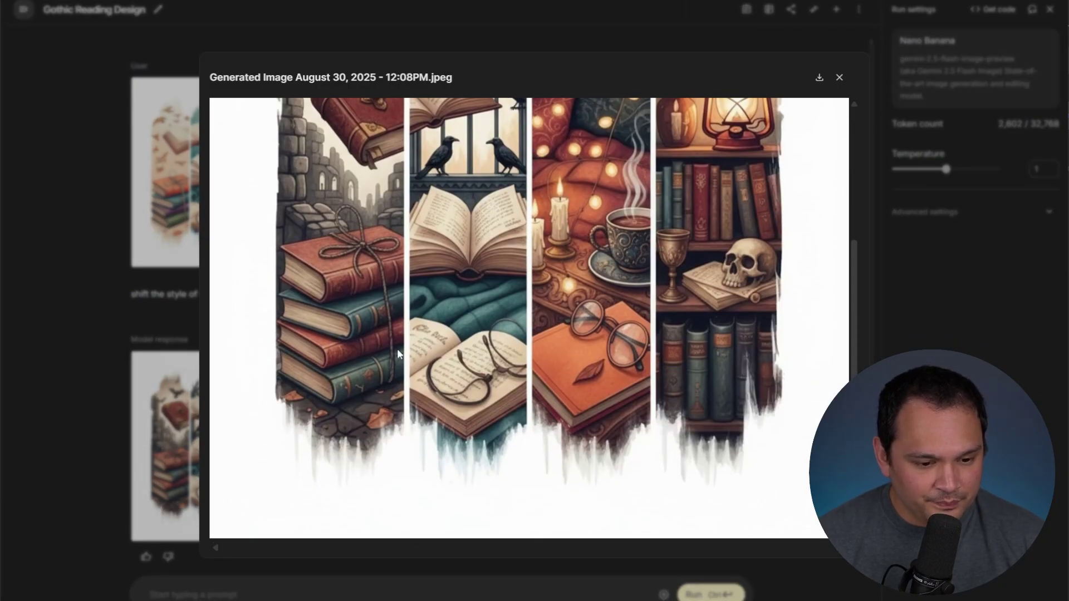
{"action": "scroll", "coordinate": [622, 370], "scroll_direction": "up", "scroll_amount": 2}
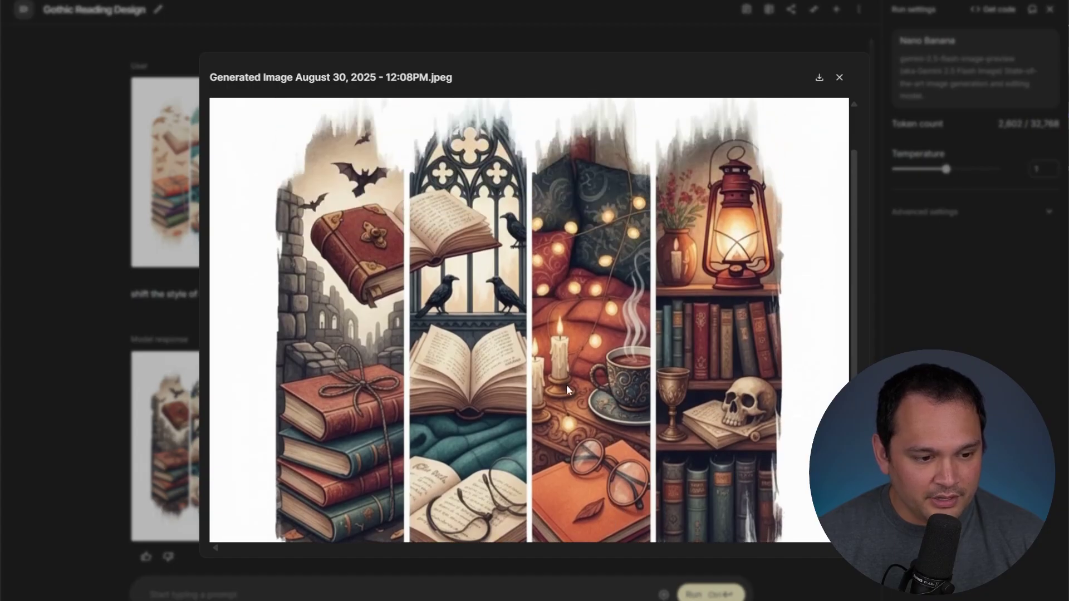
{"action": "left_click", "coordinate": [149, 328]}
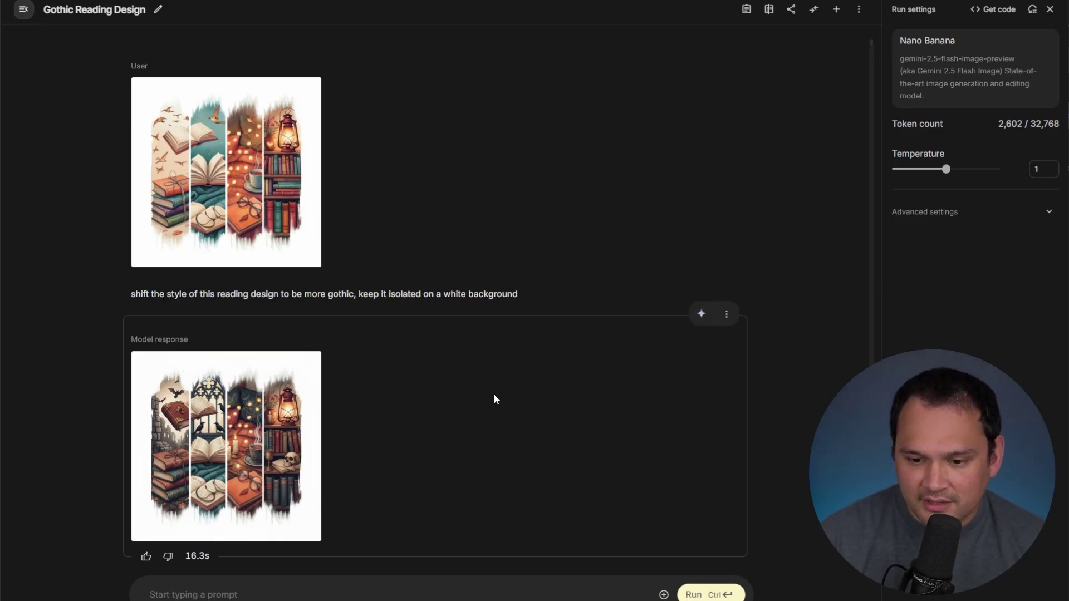
Reopen the gothic bats-and-ravens result full size and scroll through the artwork
{"action": "left_click", "coordinate": [226, 446]}
{"action": "scroll", "coordinate": [461, 392], "scroll_direction": "down", "scroll_amount": 2}
{"action": "scroll", "coordinate": [461, 393], "scroll_direction": "up", "scroll_amount": 2}
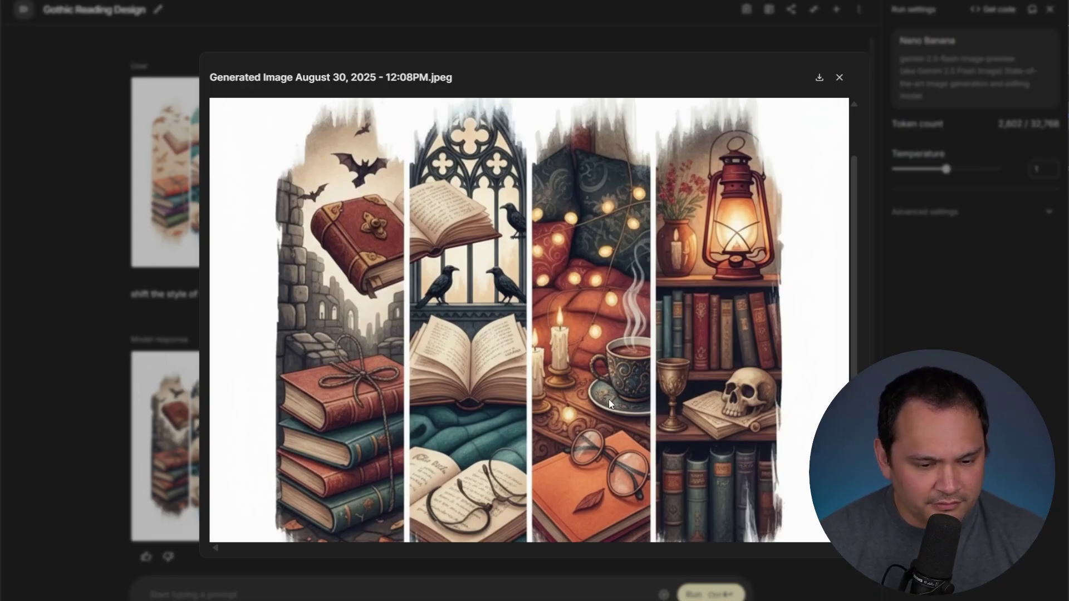
{"action": "scroll", "coordinate": [737, 451], "scroll_direction": "up", "scroll_amount": 1}
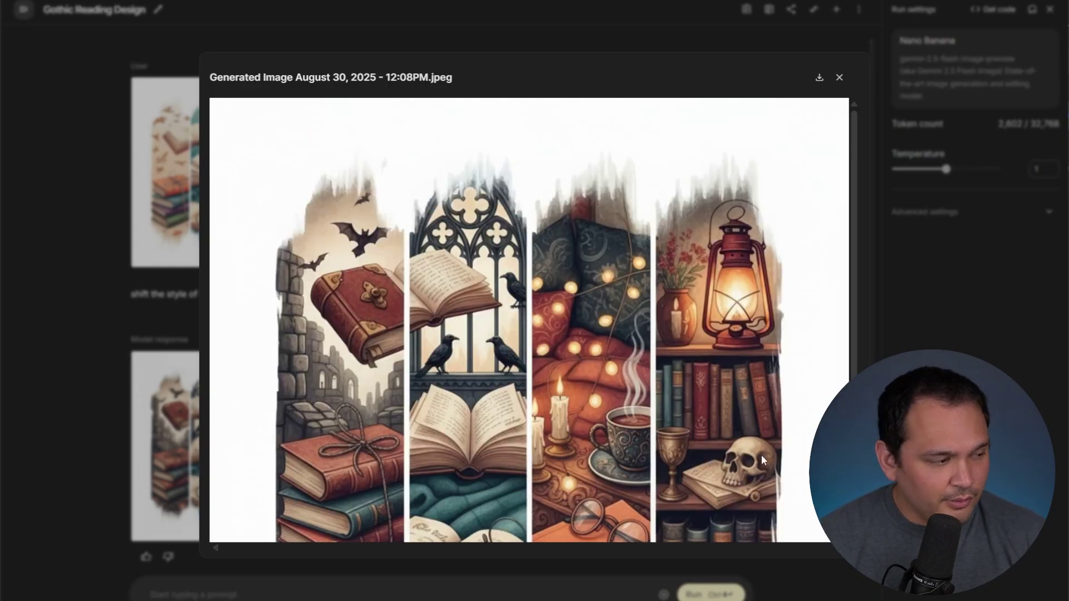
{"action": "scroll", "coordinate": [761, 455], "scroll_direction": "down", "scroll_amount": 3}
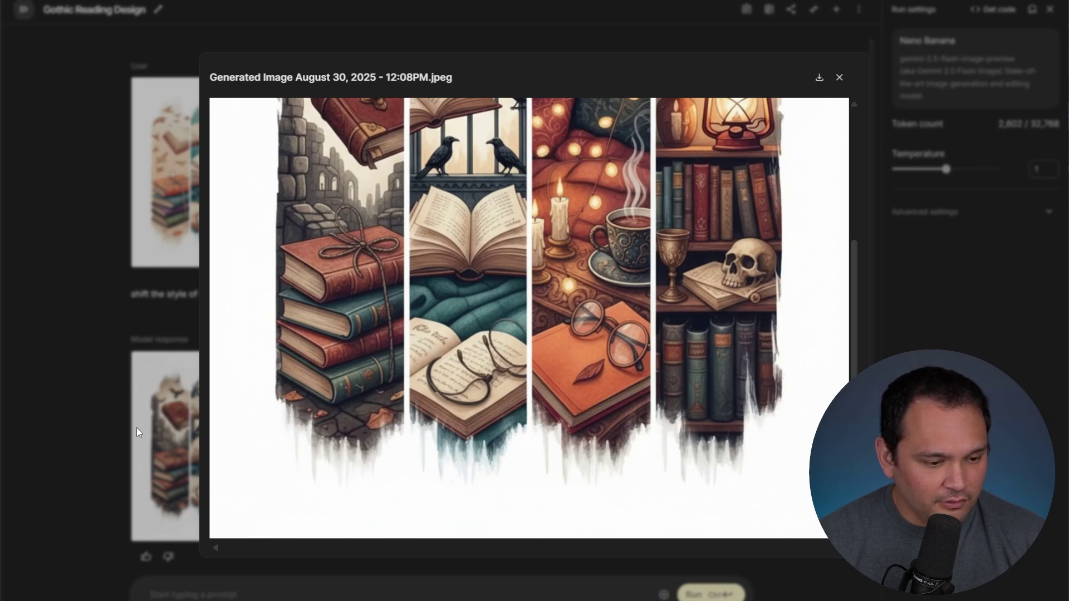
Add 'and put an ink pot' to the follow-up prompt replacing the skull
{"action": "left_click", "coordinate": [149, 453]}
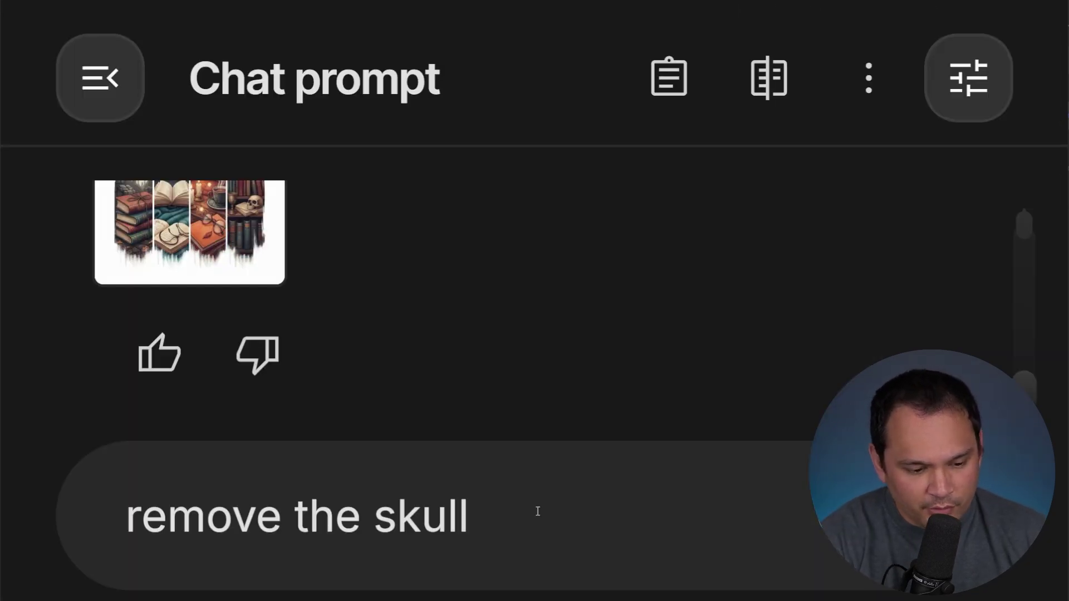
{"action": "type", "text": "and put an ink "}
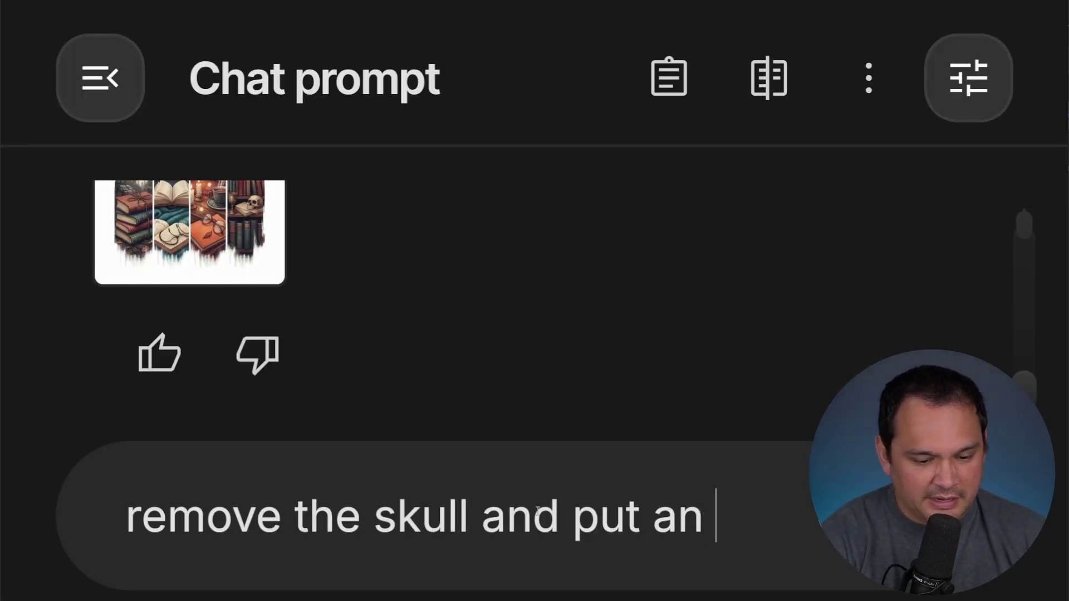
{"action": "type", "text": "pot"}
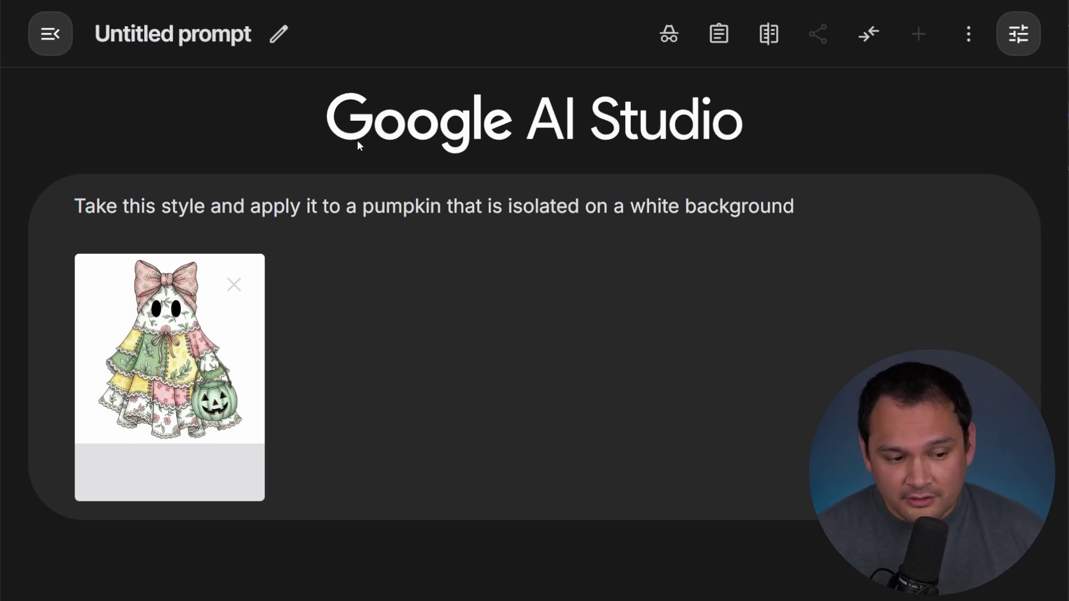
Generate the patchwork pumpkin and compare it full size against the original ghost image
{"action": "key", "text": "ctrl+Return"}
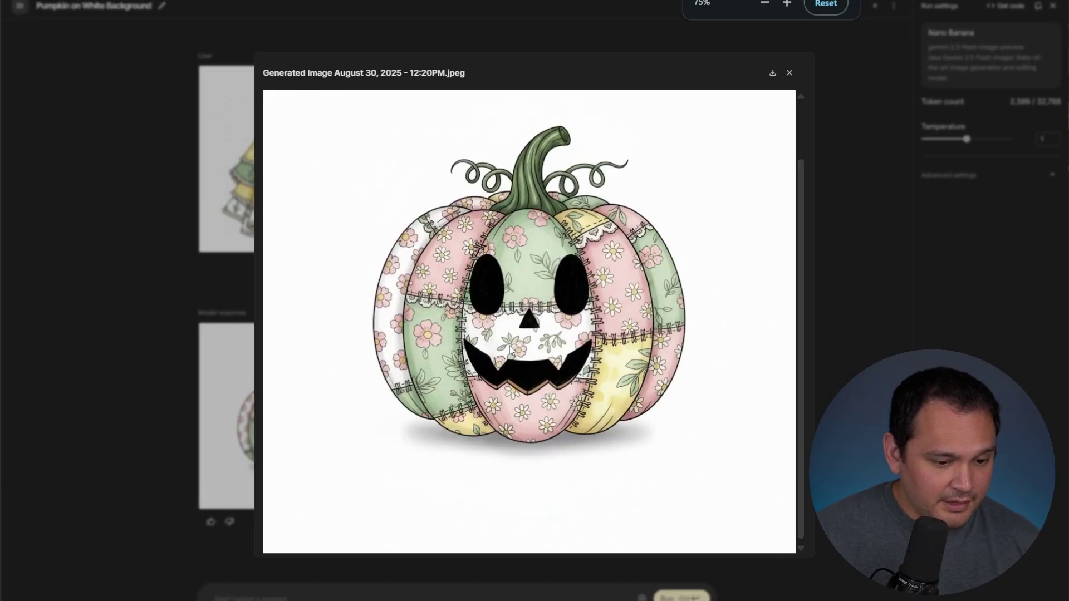
{"action": "scroll", "coordinate": [509, 346], "scroll_direction": "up", "scroll_amount": 1}
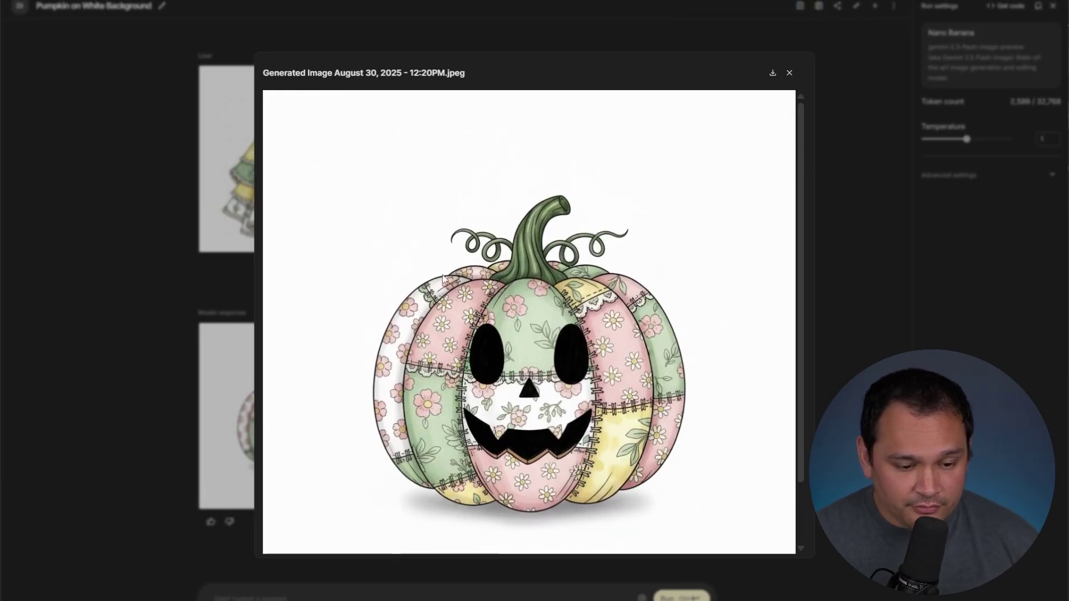
{"action": "left_click", "coordinate": [138, 248]}
{"action": "left_click", "coordinate": [307, 174]}
{"action": "key", "text": "ctrl+plus"}
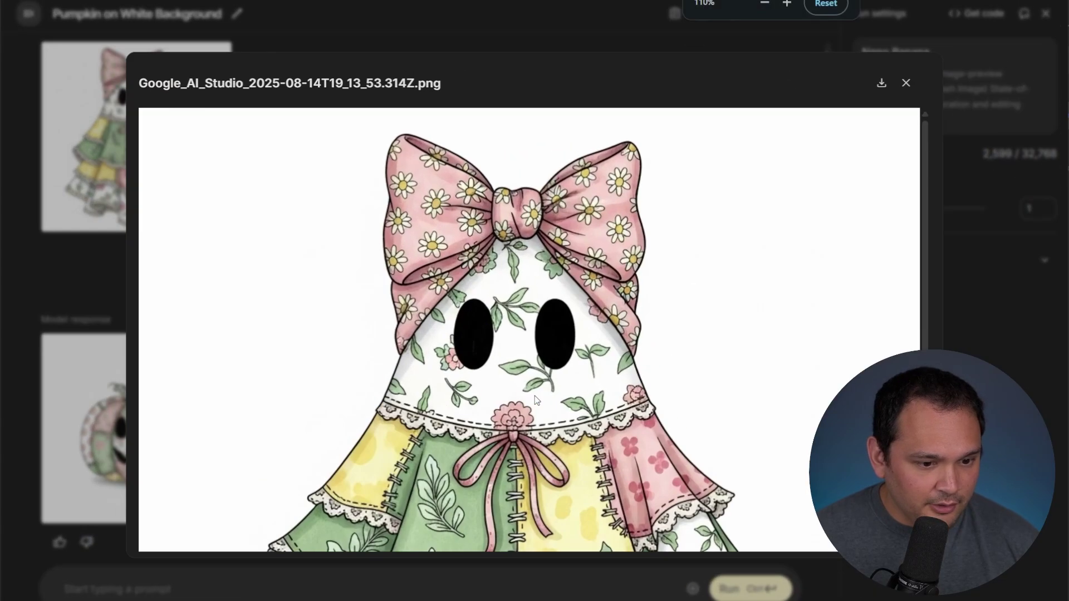
{"action": "key", "text": "Right"}
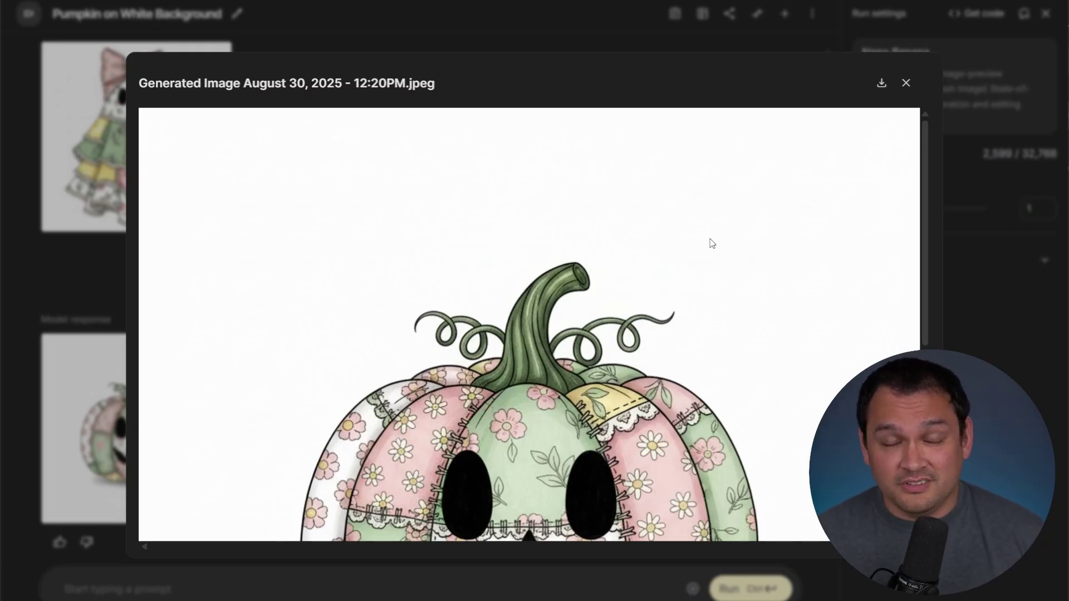
{"action": "key", "text": "Escape"}
{"action": "key", "text": "ctrl+plus"}
{"action": "key", "text": "ctrl+plus"}
{"action": "key", "text": "ctrl+plus"}
{"action": "key", "text": "ctrl+plus"}
{"action": "key", "text": "ctrl+plus"}
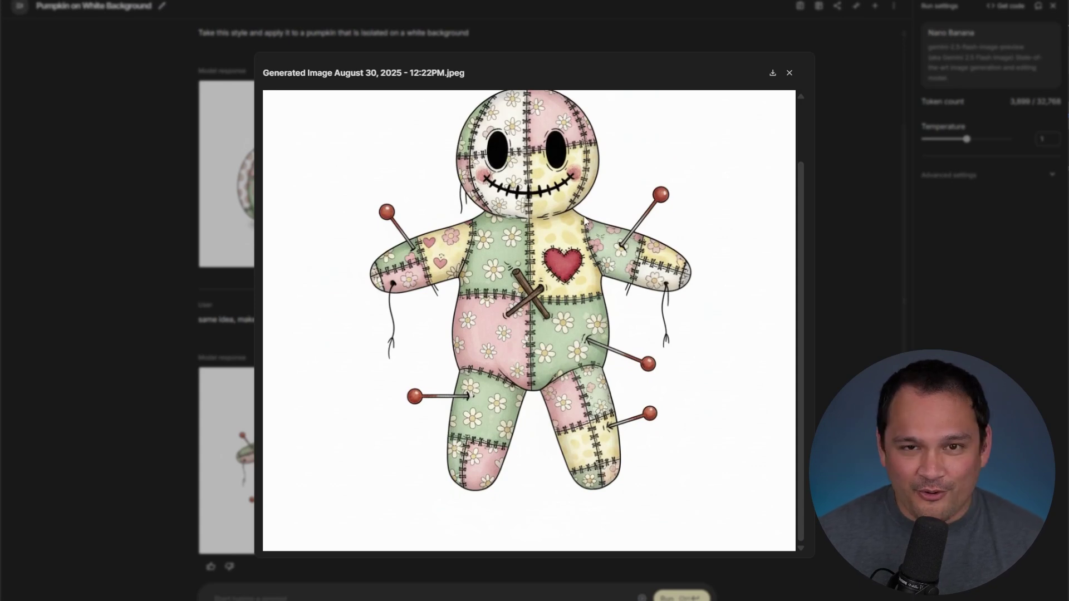
{"action": "scroll", "coordinate": [610, 311], "scroll_direction": "up", "scroll_amount": 2}
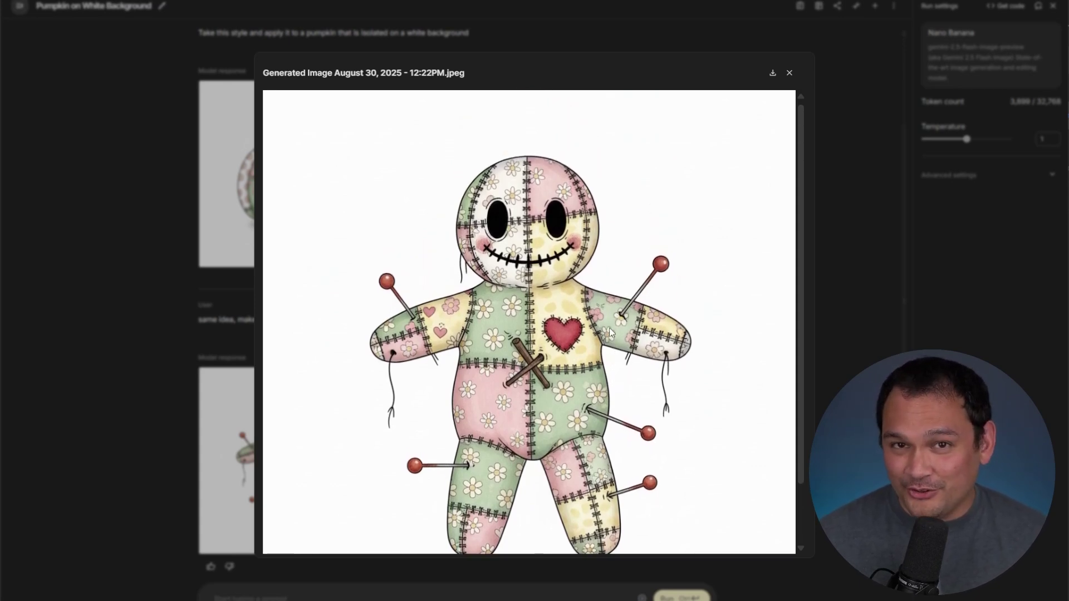
Request the ghost, pumpkin and voodoo doll on three white 11oz mugs and view the mockup full size
{"action": "left_click", "coordinate": [162, 375]}
{"action": "type", "text": "combine a"}
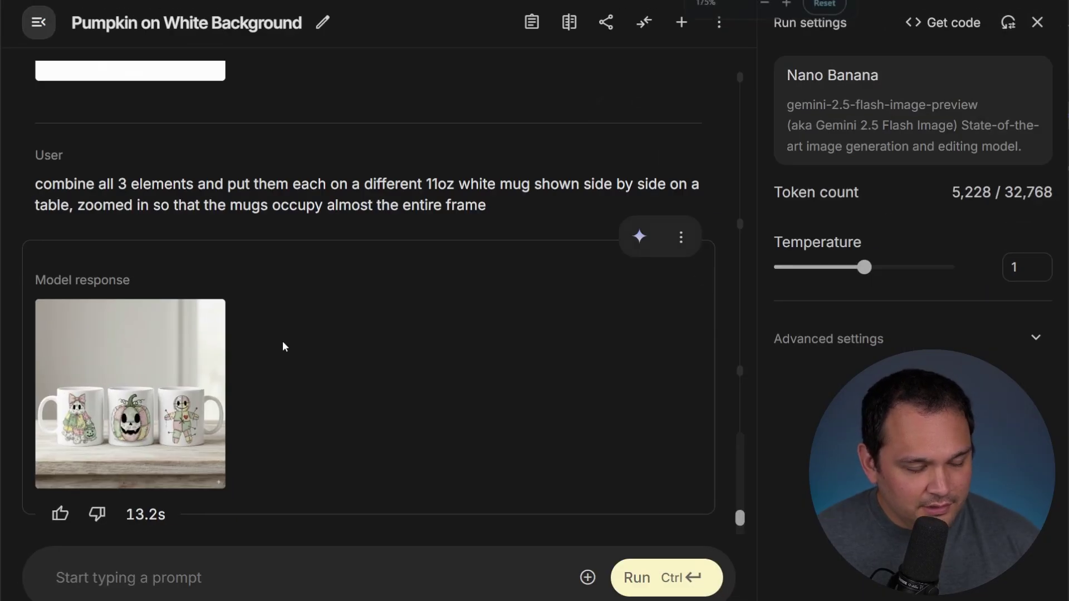
{"action": "key", "text": "ctrl+plus"}
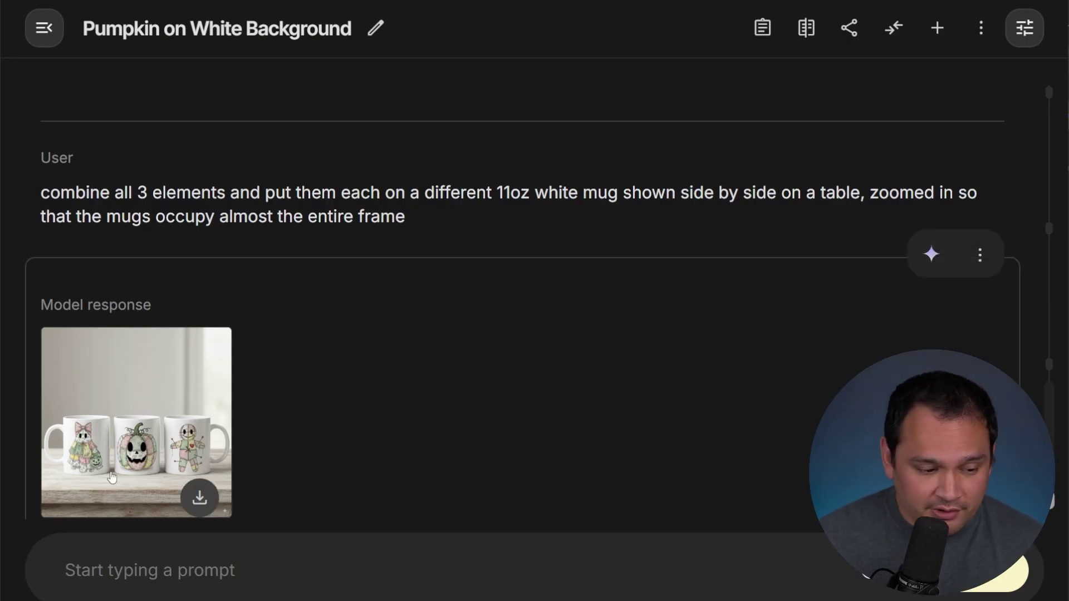
{"action": "left_click", "coordinate": [222, 333]}
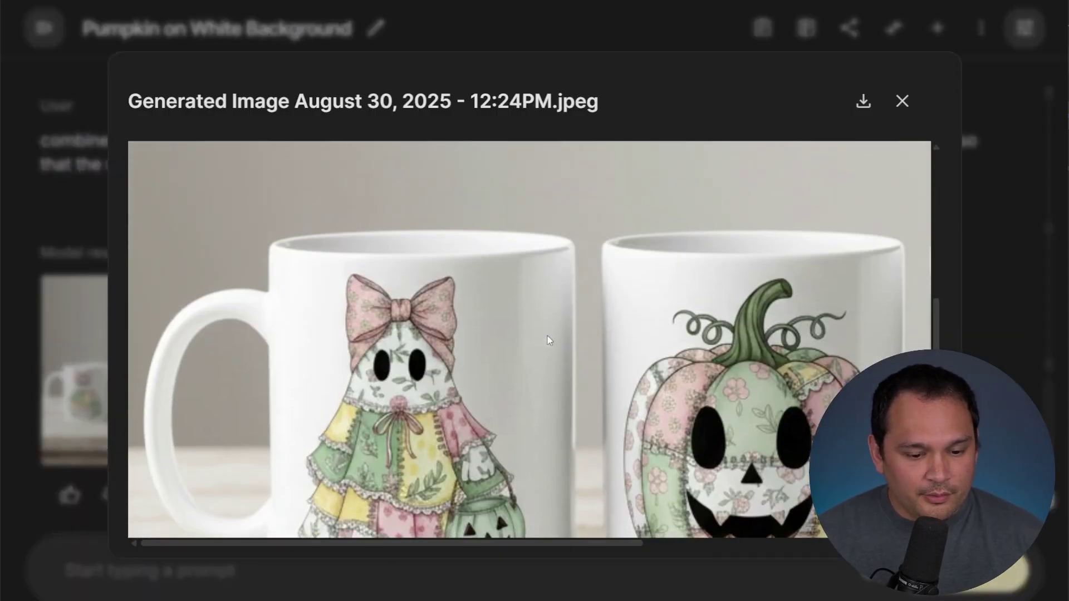
{"action": "key", "text": "ctrl+minus"}
{"action": "key", "text": "ctrl+minus"}
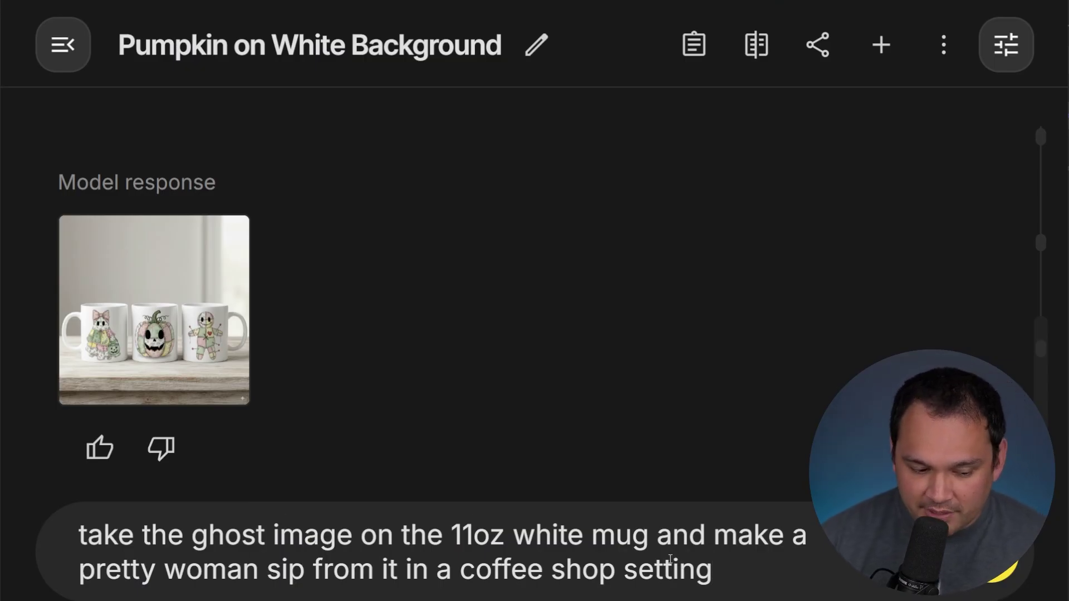
Send the coffee-shop ghost-mug photo request and arm-on-table follow-up, then view the final photo full size
{"action": "key", "text": "Return"}
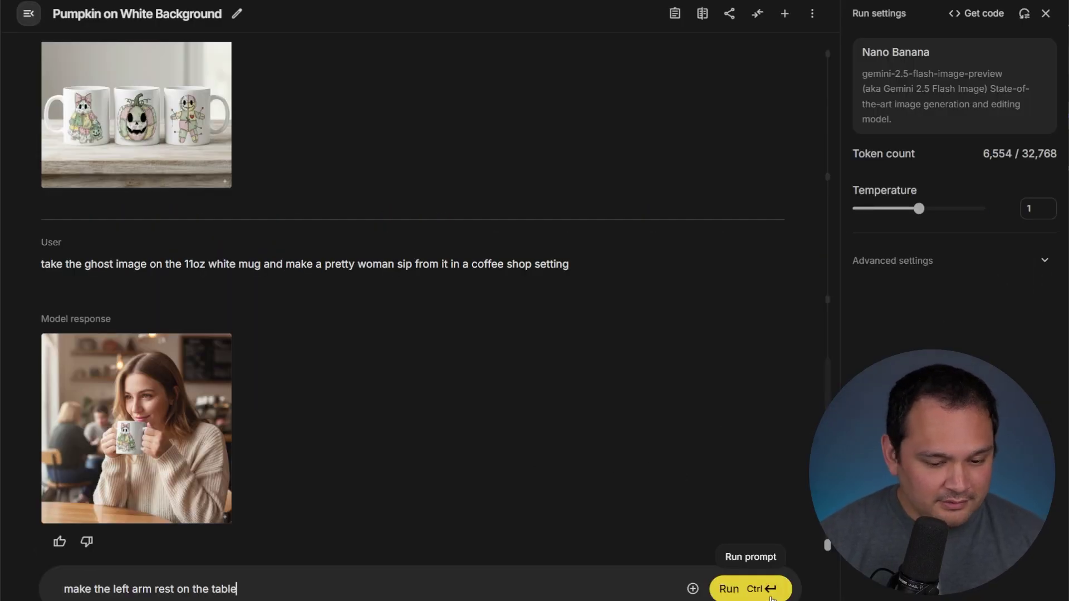
{"action": "left_click", "coordinate": [771, 599]}
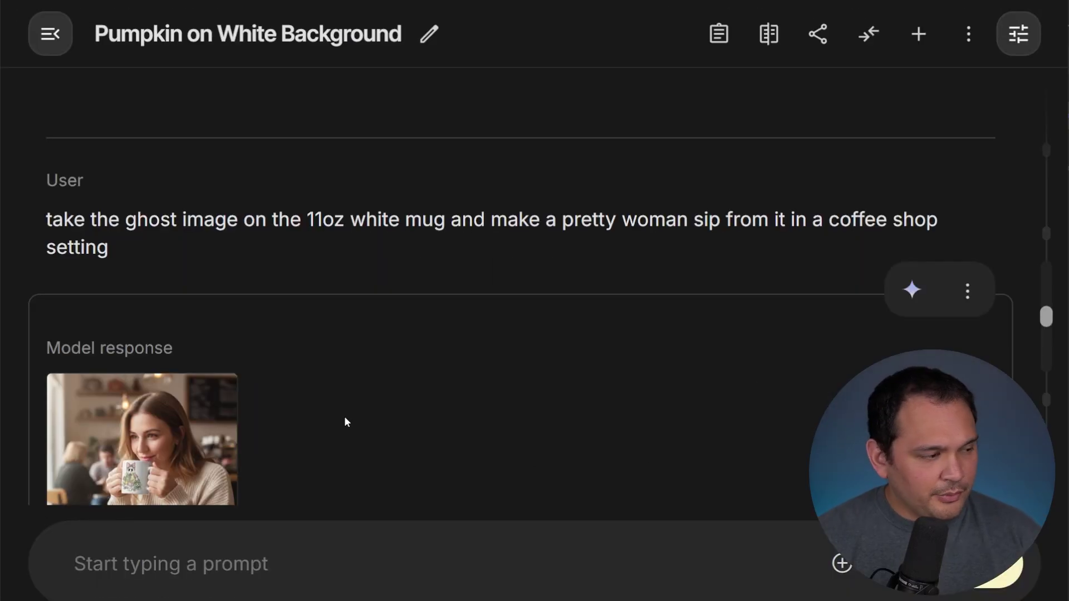
{"action": "scroll", "coordinate": [346, 388], "scroll_direction": "down", "scroll_amount": 15}
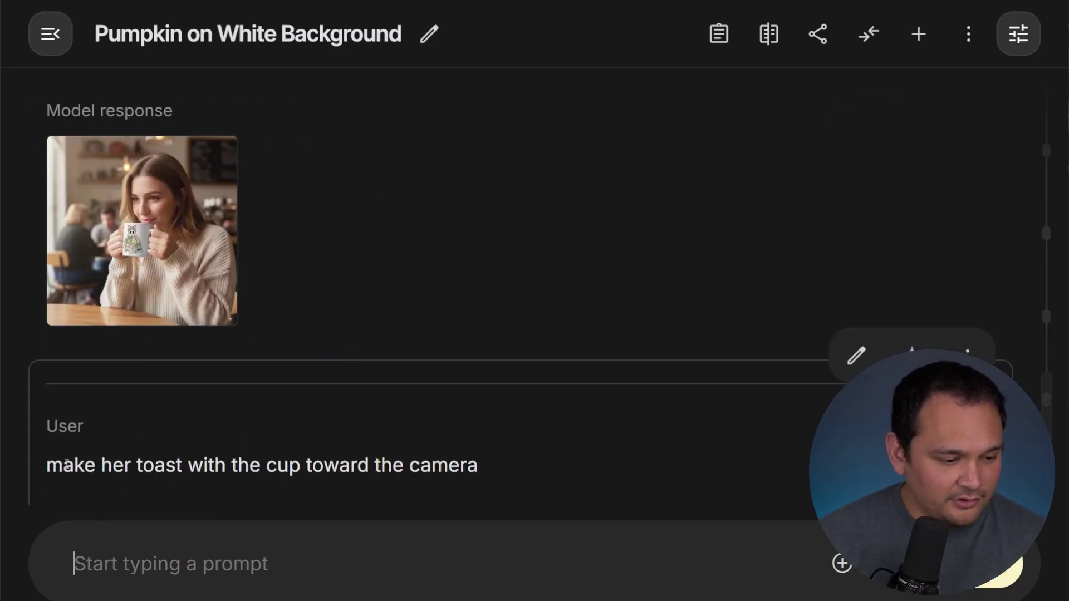
{"action": "scroll", "coordinate": [293, 314], "scroll_direction": "down", "scroll_amount": 5}
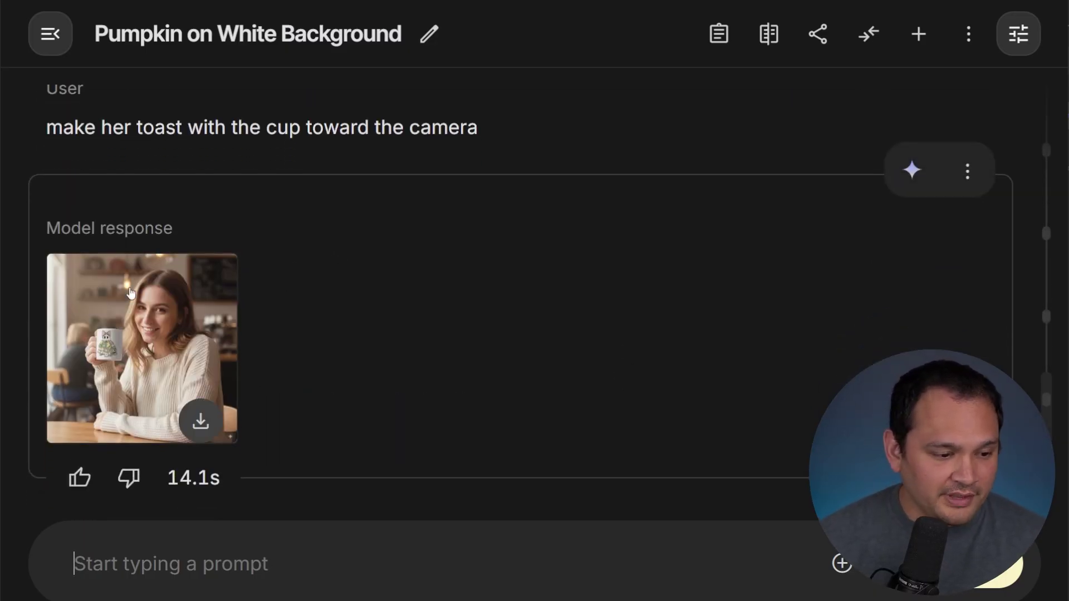
{"action": "left_click", "coordinate": [212, 345]}
{"action": "scroll", "coordinate": [633, 349], "scroll_direction": "down", "scroll_amount": 10, "text": "ctrl"}
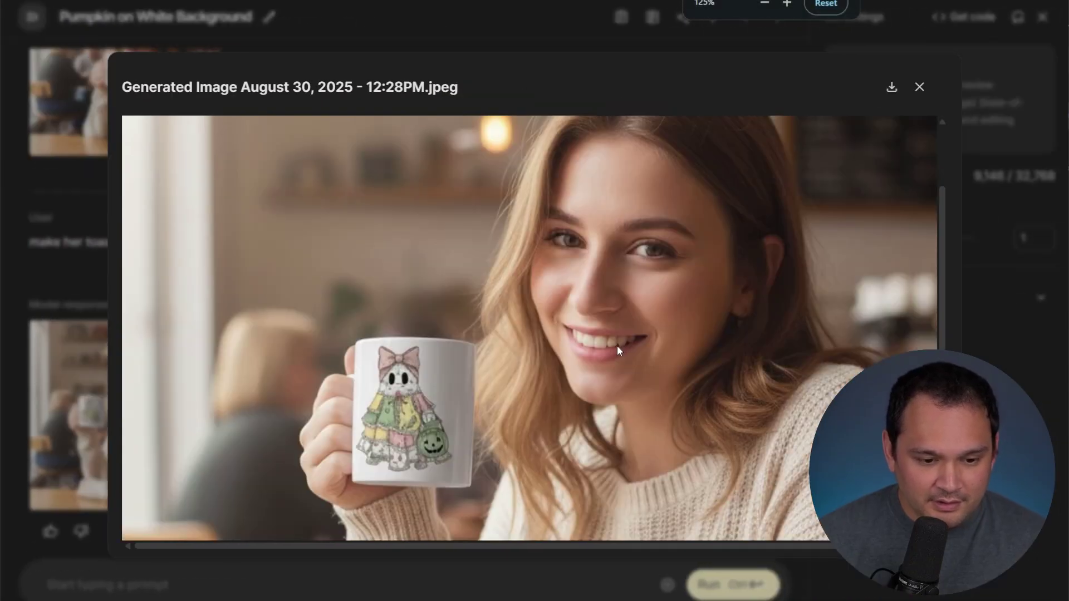
{"action": "scroll", "coordinate": [617, 346], "scroll_direction": "down", "scroll_amount": 2, "text": "ctrl"}
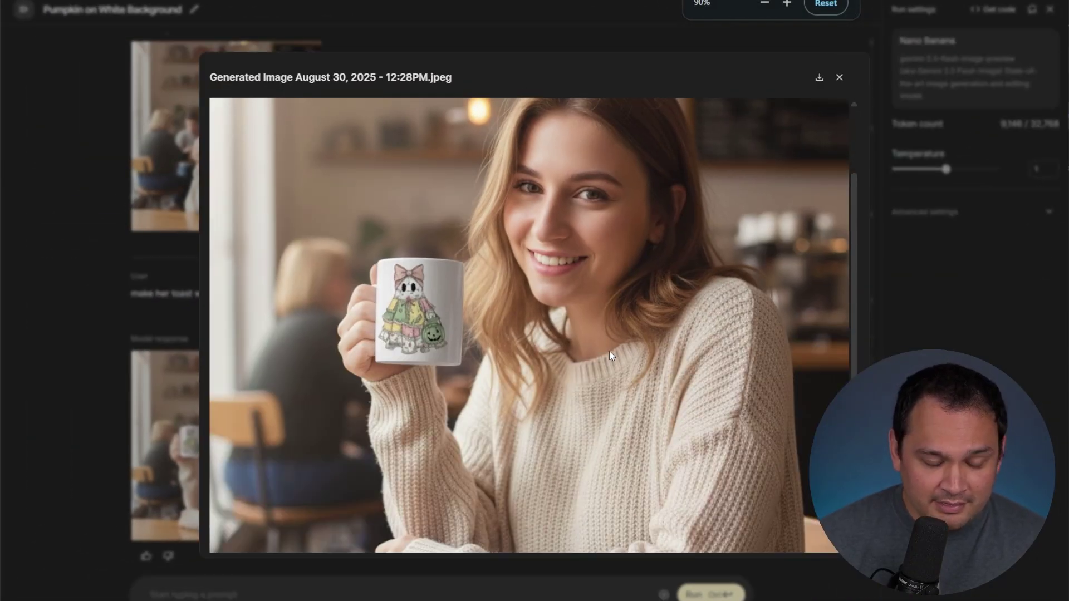
{"action": "scroll", "coordinate": [605, 351], "scroll_direction": "down", "scroll_amount": 1, "text": "ctrl"}
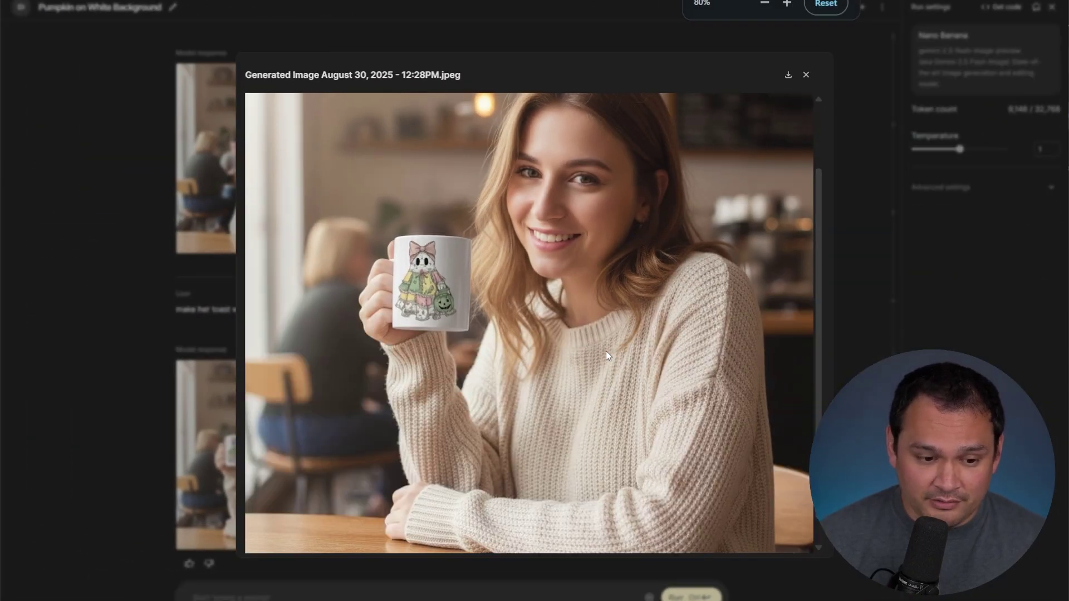
{"action": "scroll", "coordinate": [606, 351], "scroll_direction": "down", "scroll_amount": 2, "text": "ctrl"}
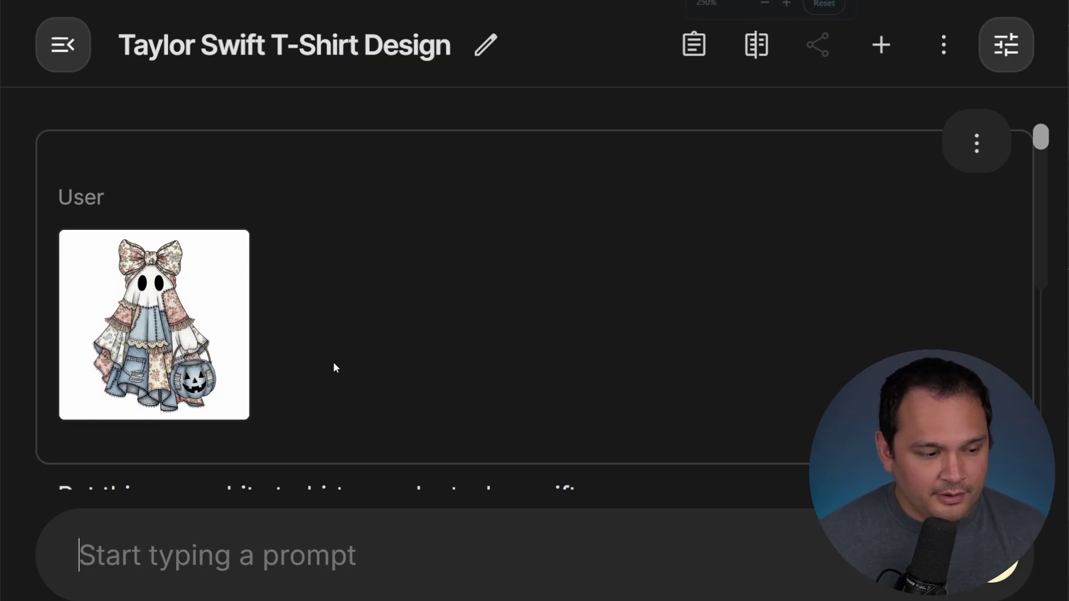
Open the blue patchwork ghost t-shirt mockup full size, zoomed out to show the whole image
{"action": "scroll", "coordinate": [288, 261], "scroll_direction": "down", "scroll_amount": 3}
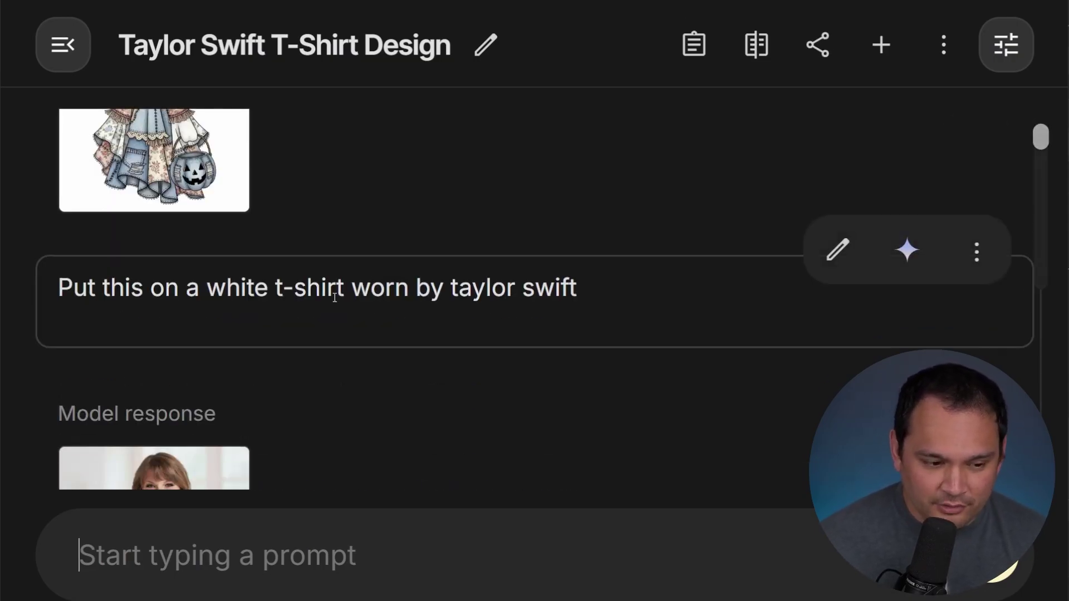
{"action": "scroll", "coordinate": [406, 296], "scroll_direction": "down", "scroll_amount": 4}
{"action": "scroll", "coordinate": [286, 278], "scroll_direction": "up", "scroll_amount": 2}
{"action": "scroll", "coordinate": [286, 278], "scroll_direction": "down", "scroll_amount": 3}
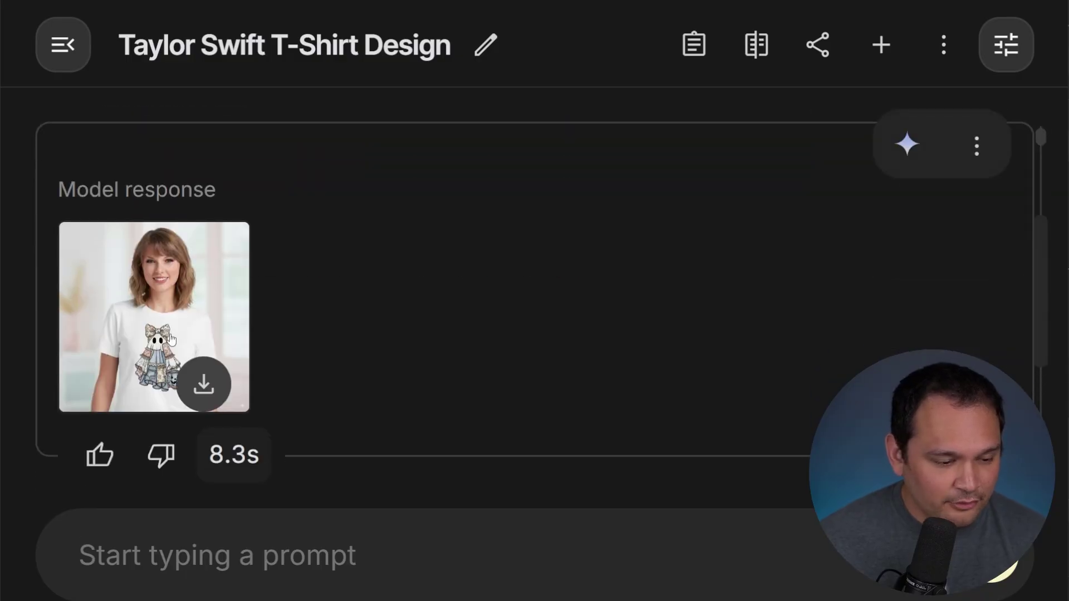
{"action": "left_click", "coordinate": [156, 311]}
{"action": "scroll", "coordinate": [661, 372], "scroll_direction": "down", "scroll_amount": 1}
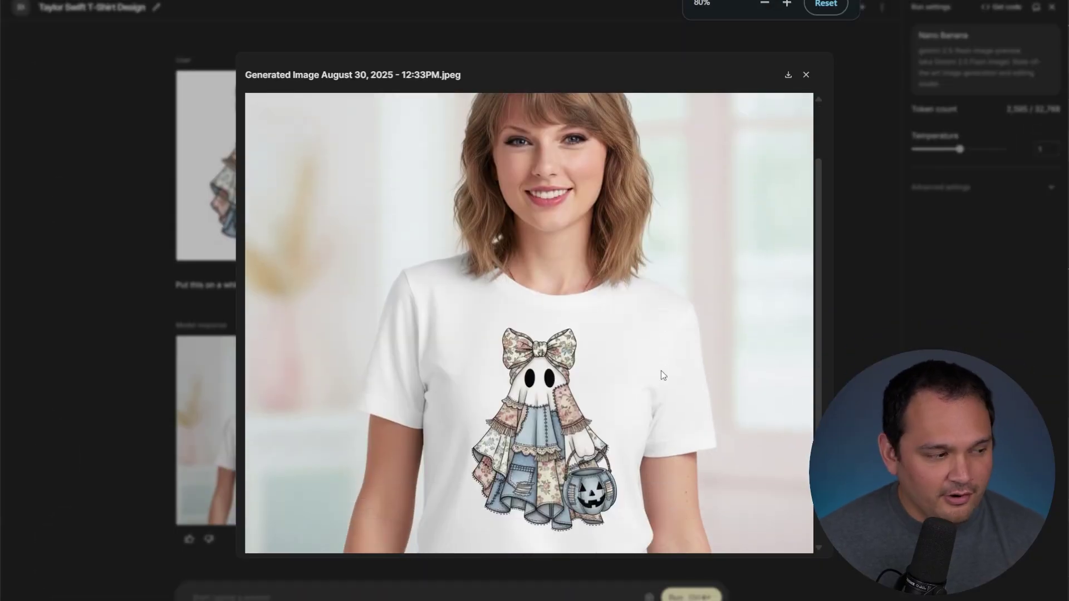
{"action": "scroll", "coordinate": [660, 370], "scroll_direction": "up", "scroll_amount": 1}
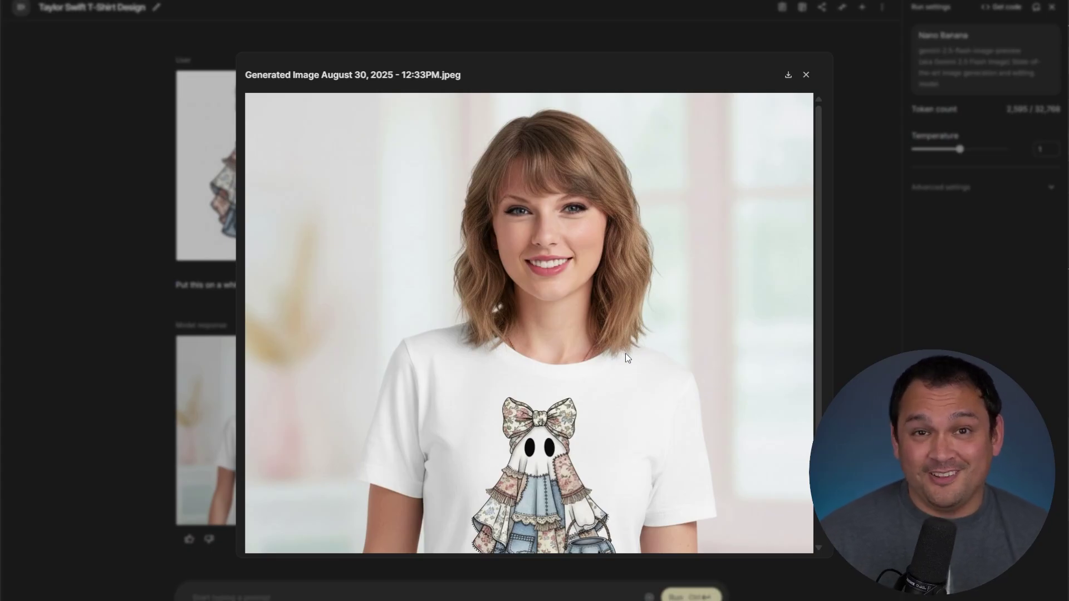
{"action": "scroll", "coordinate": [511, 252], "scroll_direction": "down", "scroll_amount": 2}
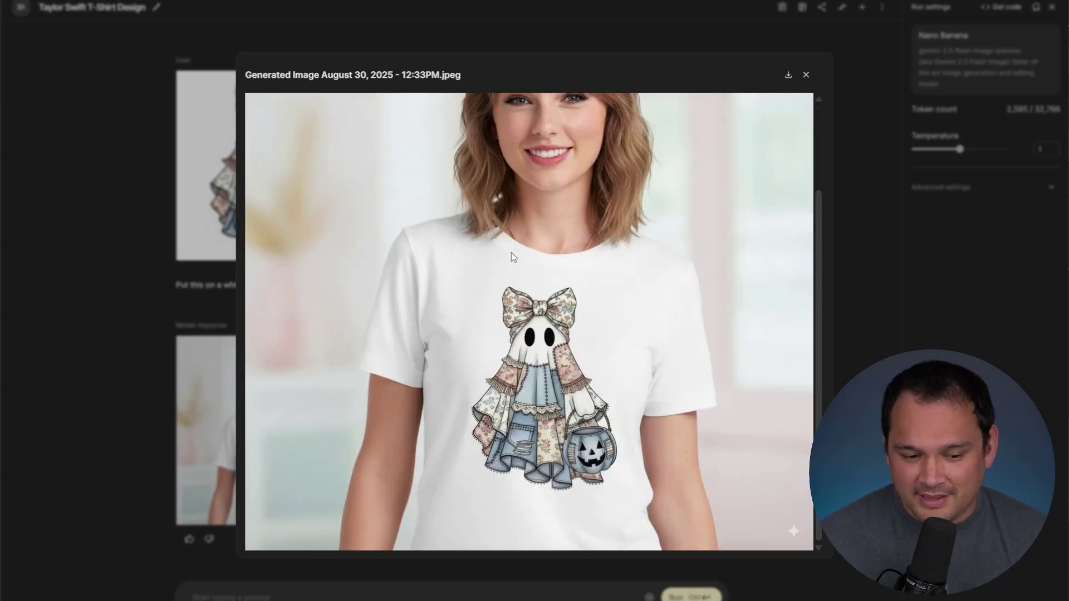
{"action": "key", "text": "ctrl+minus"}
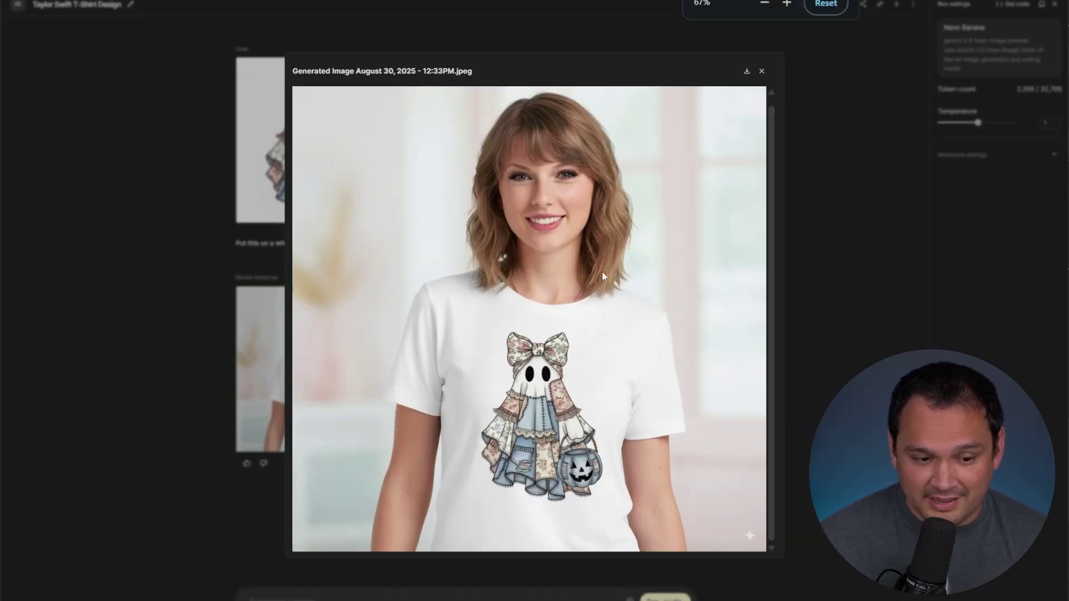